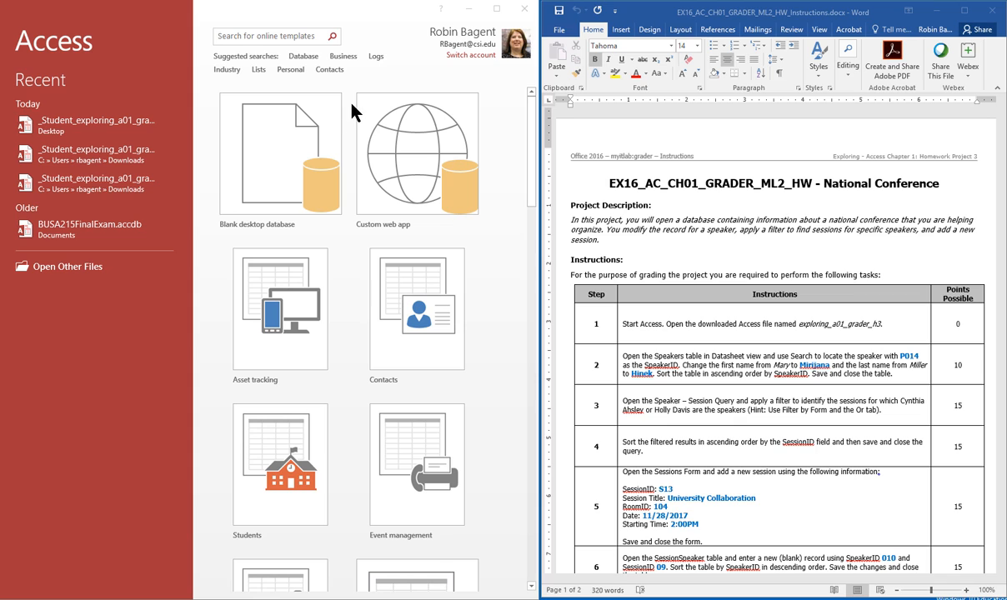
# Step: Browse to the Desktop and open the _Student_exploring_a01_grader_h3 database
pyautogui.click(70, 268)
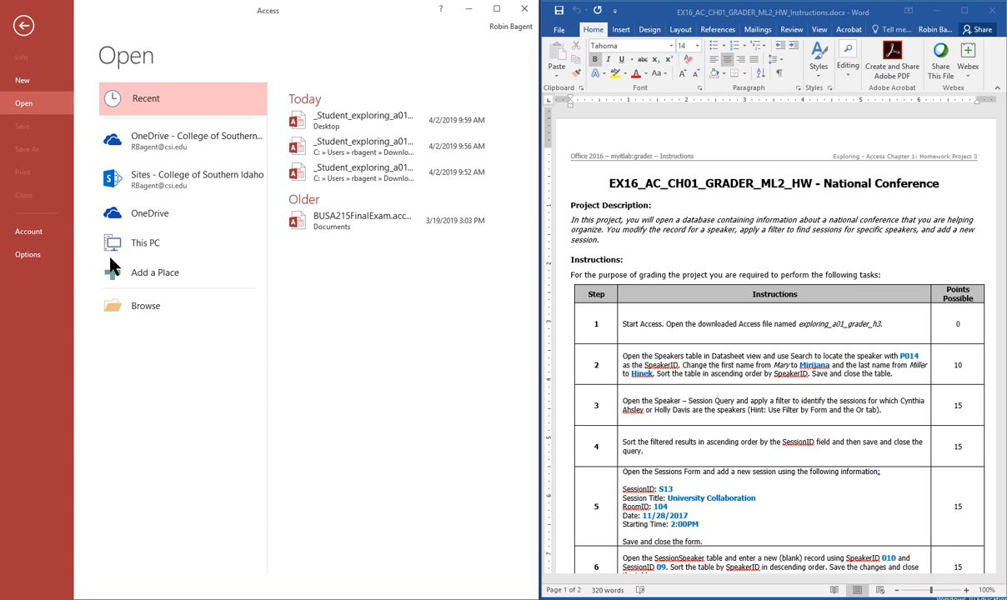
pyautogui.click(167, 305)
pyautogui.scroll(-1, 492, 200)
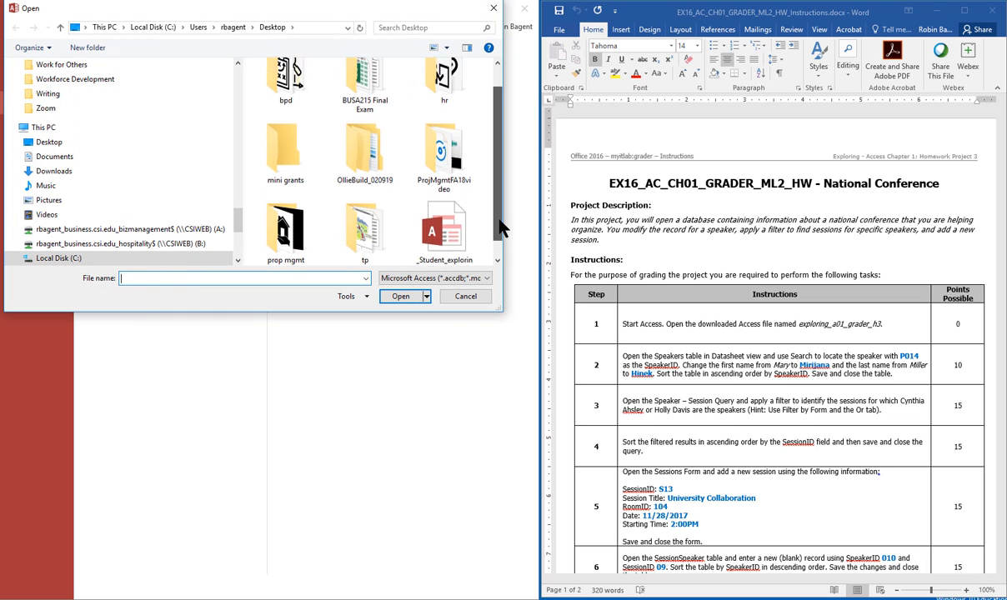
pyautogui.click(429, 237)
pyautogui.click(400, 296)
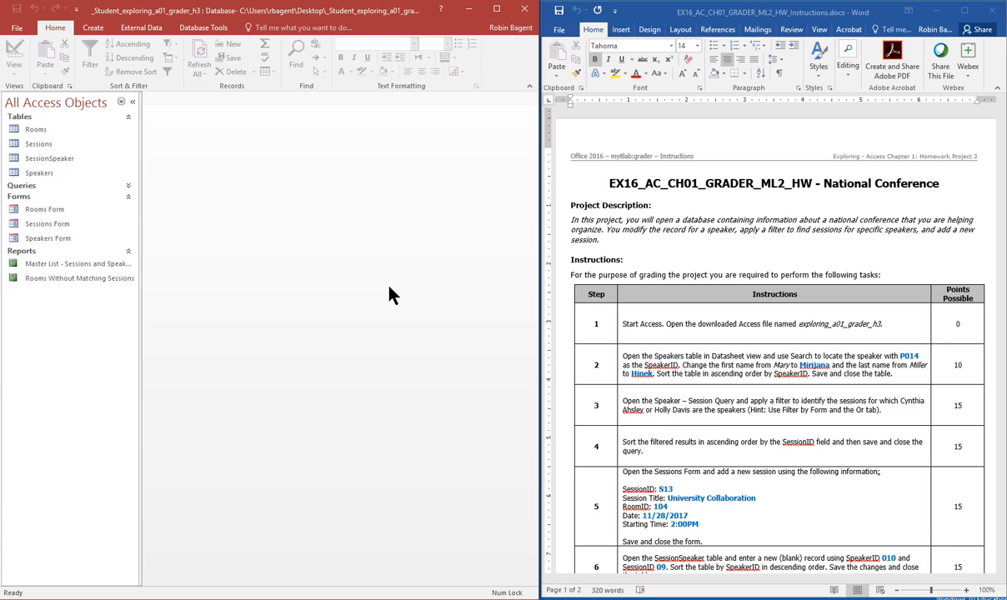
# Step: Open the Speakers table and use Find to locate speaker P014
pyautogui.doubleClick(39, 173)
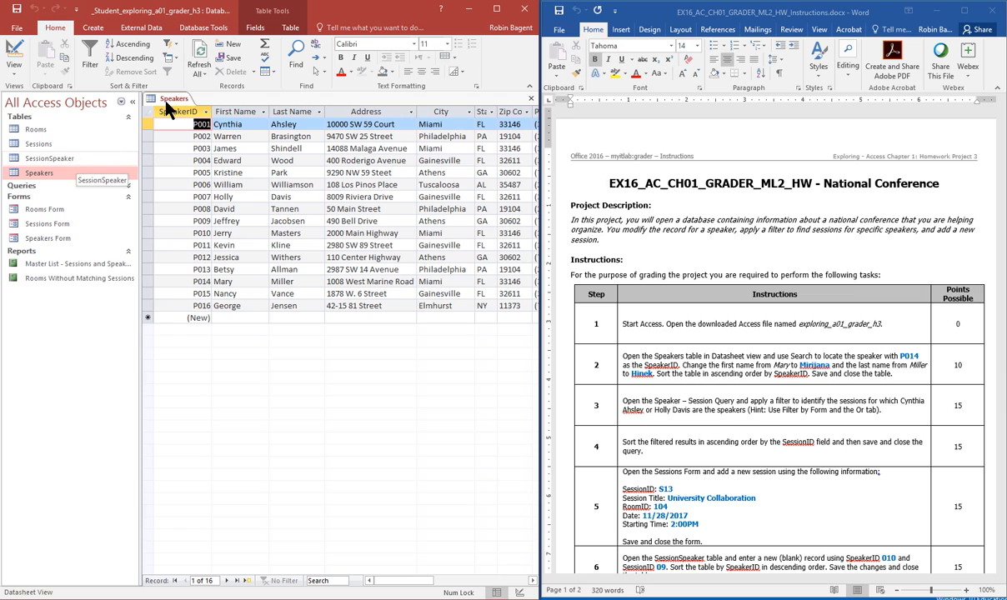
pyautogui.click(300, 60)
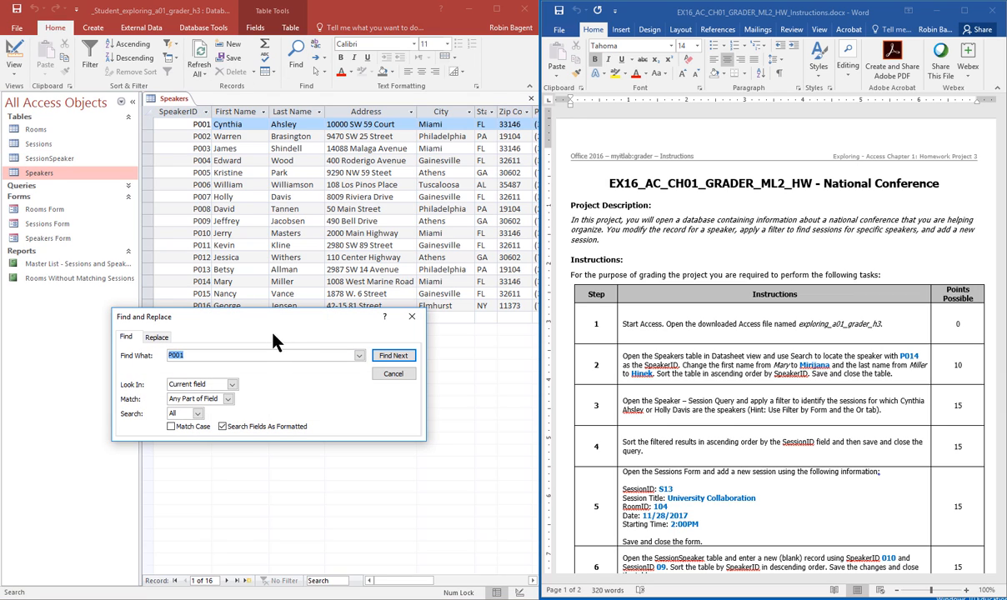
pyautogui.write('P014')
pyautogui.click(389, 357)
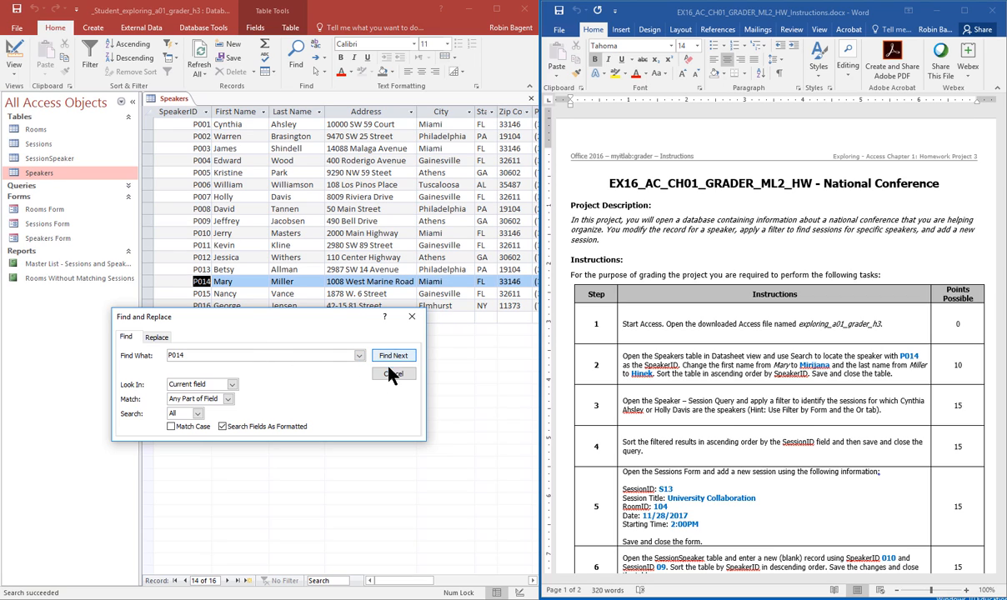
pyautogui.click(412, 316)
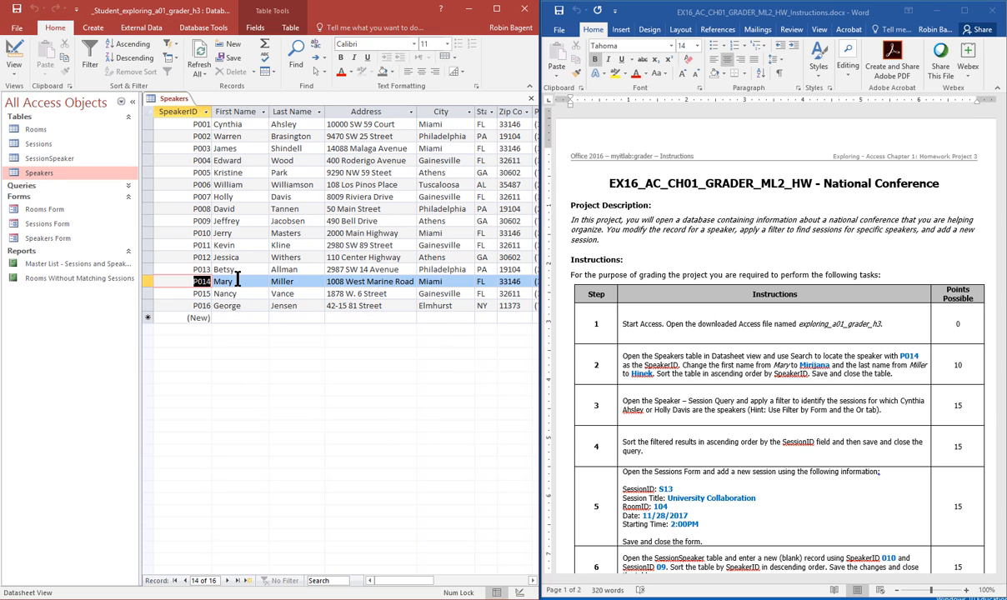
# Step: Replace speaker P014's first and last name with the new names from the instructions
pyautogui.press('Tab')
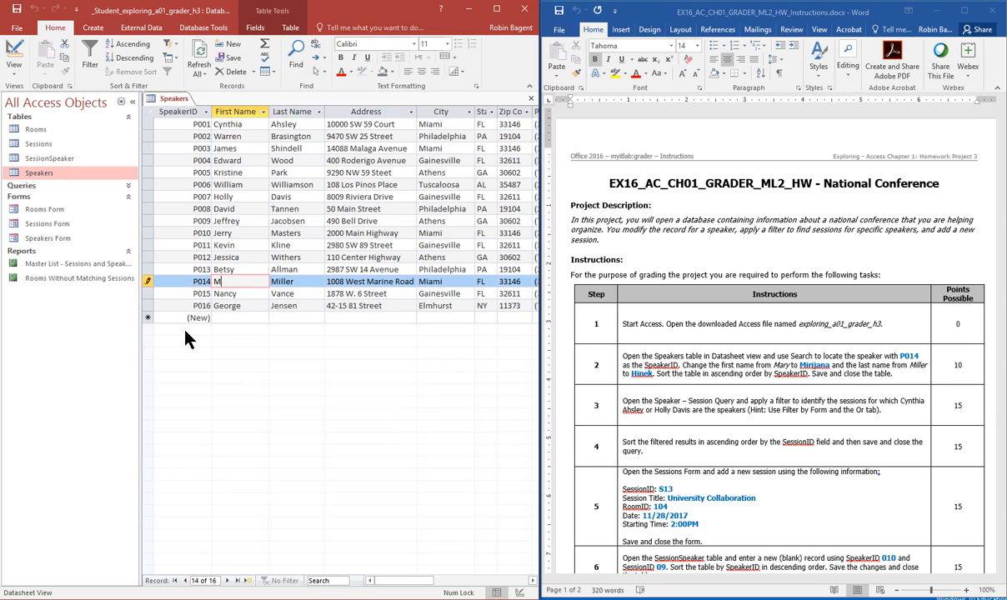
pyautogui.click(268, 284)
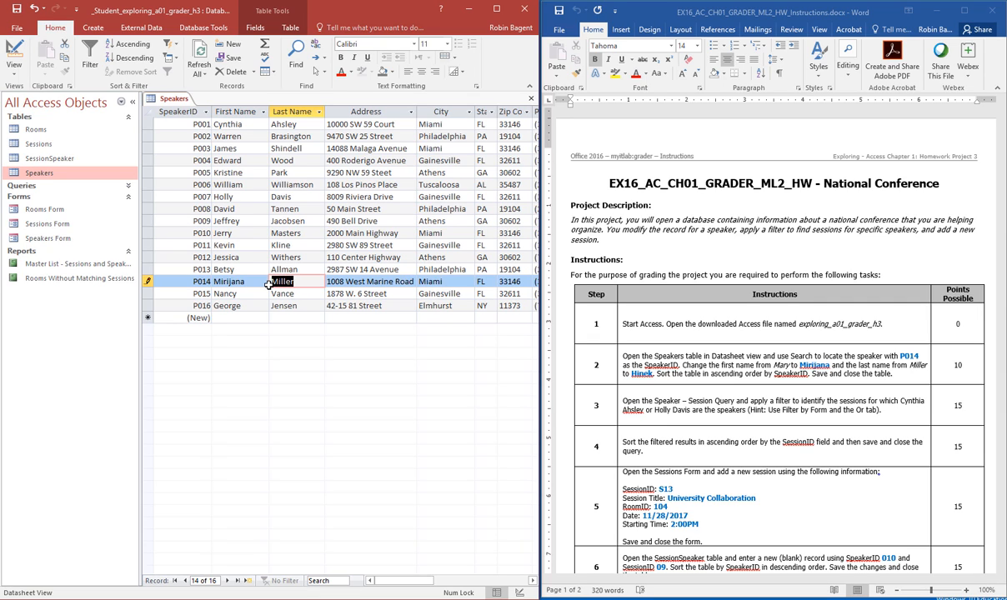
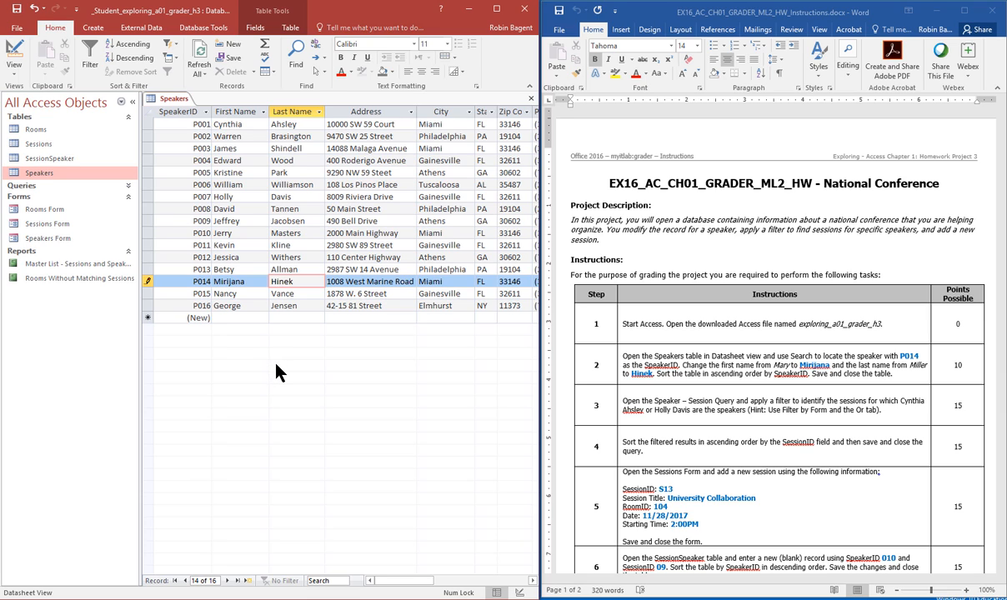
# Step: Sort Speakers ascending on the SpeakerID column and save the table on closing
pyautogui.click(174, 111)
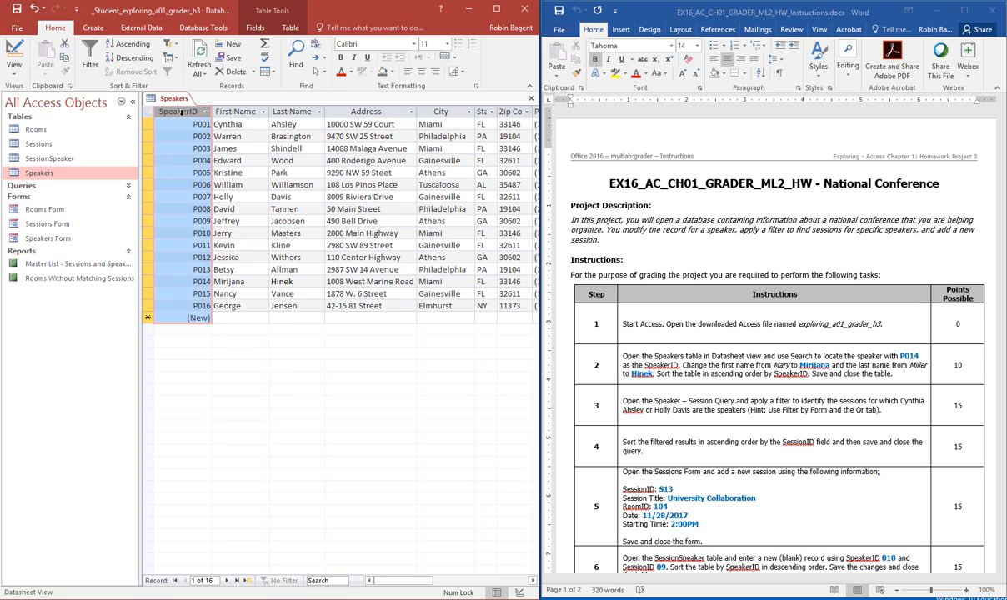
pyautogui.click(135, 44)
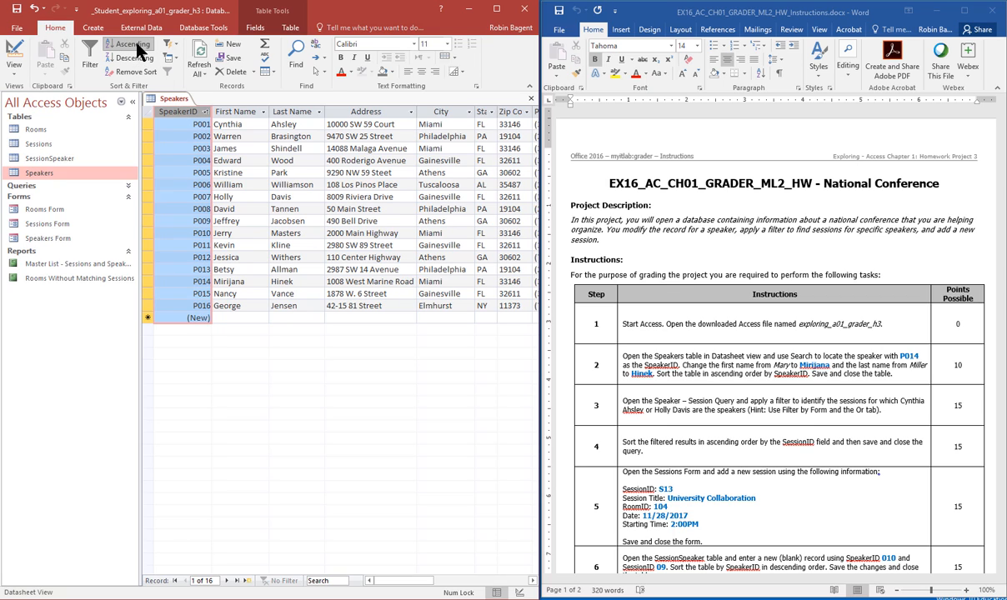
pyautogui.click(205, 112)
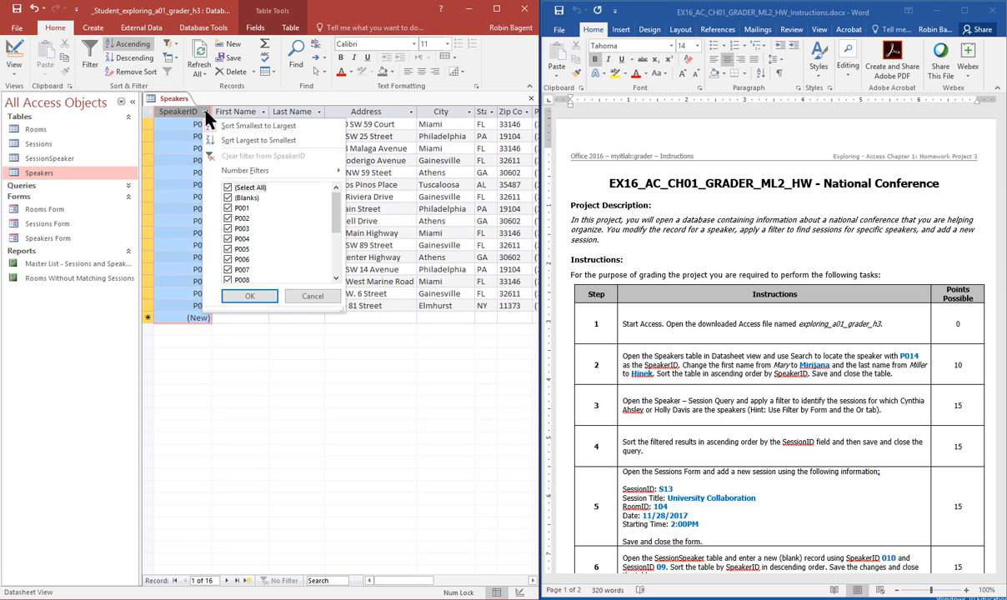
pyautogui.click(265, 393)
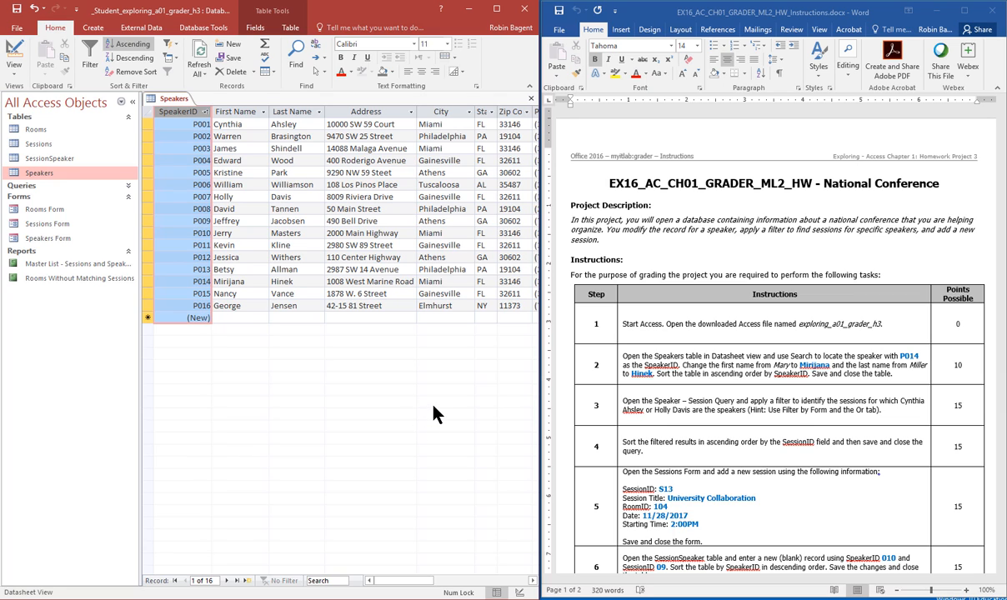
pyautogui.click(530, 98)
pyautogui.click(458, 341)
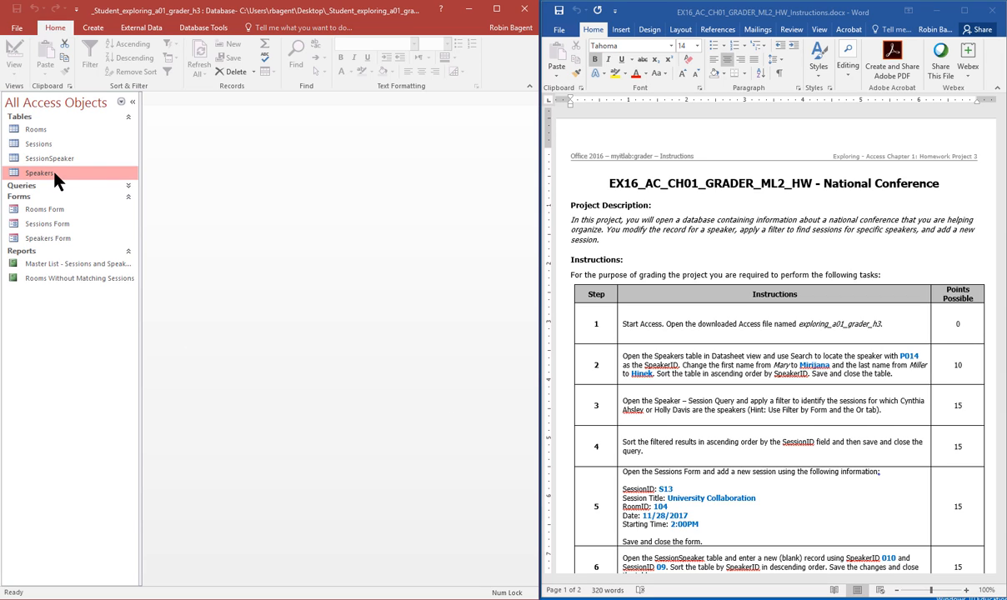
# Step: Expand the Queries group and open the Speaker - Session Query
pyautogui.click(47, 238)
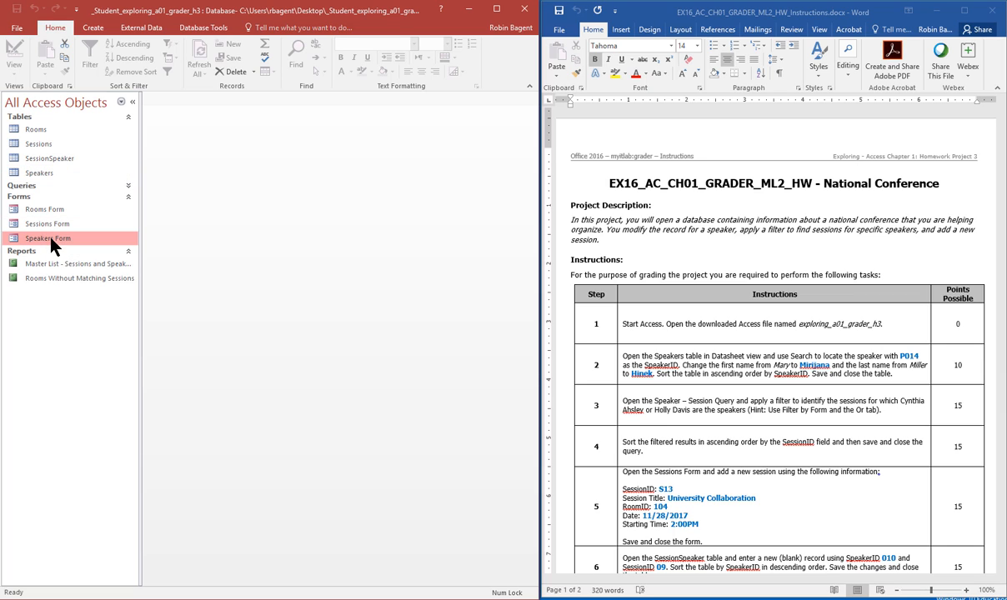
pyautogui.click(21, 187)
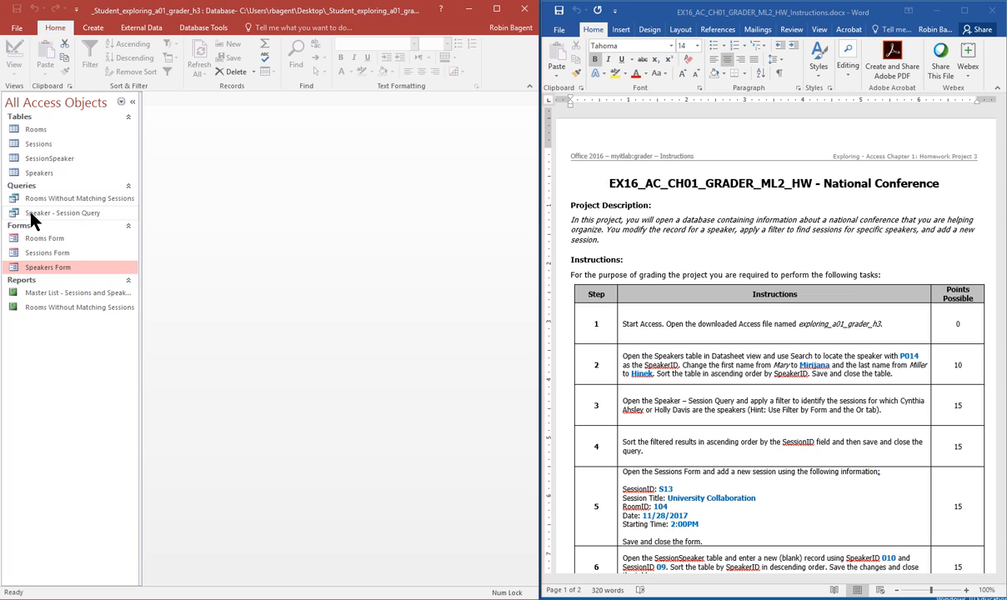
pyautogui.doubleClick(31, 215)
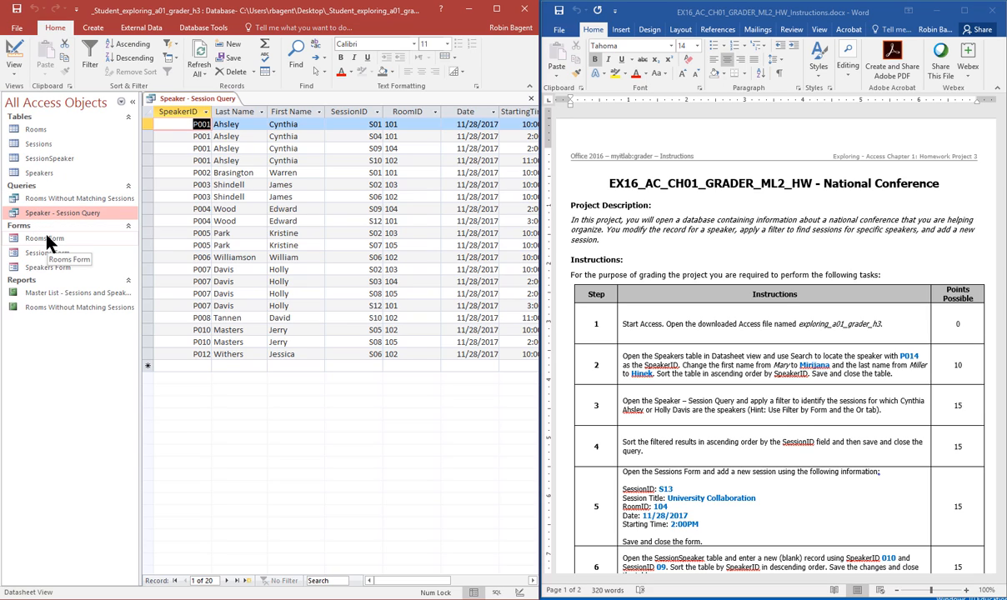
# Step: In Filter By Form, set the first speaker's last and first name and add an Or criteria set
pyautogui.click(170, 58)
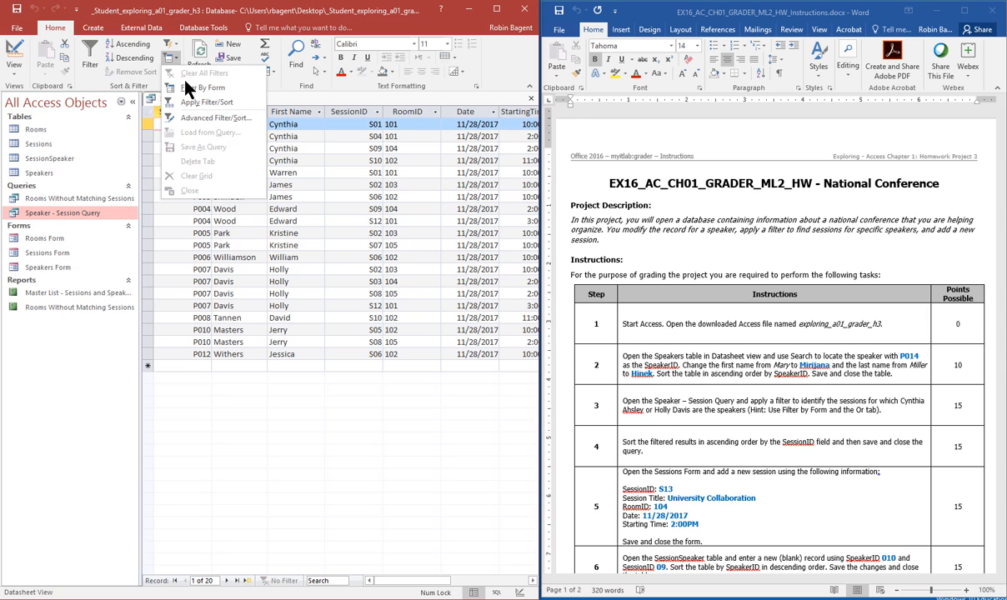
pyautogui.click(186, 88)
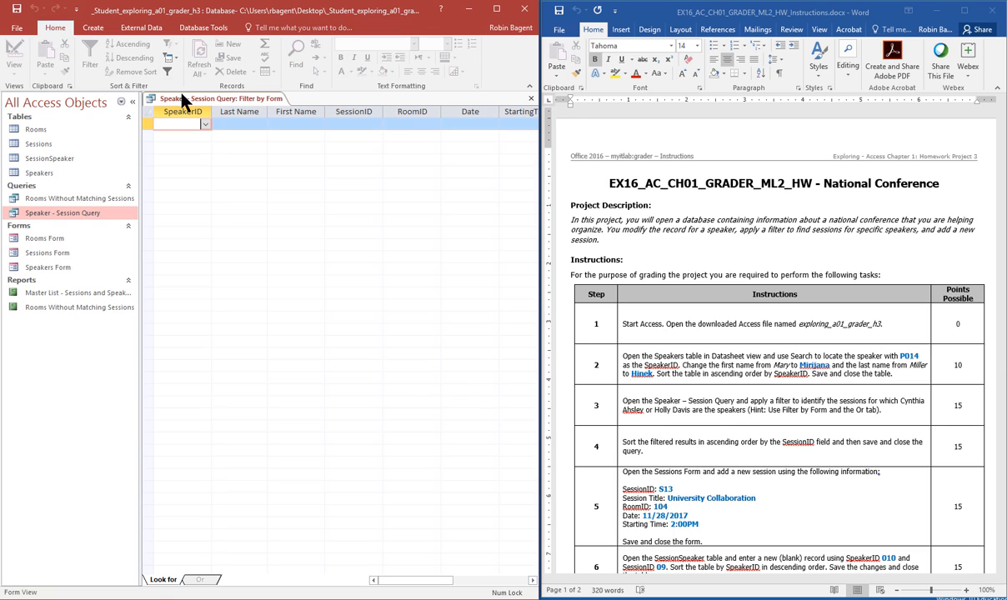
pyautogui.click(261, 130)
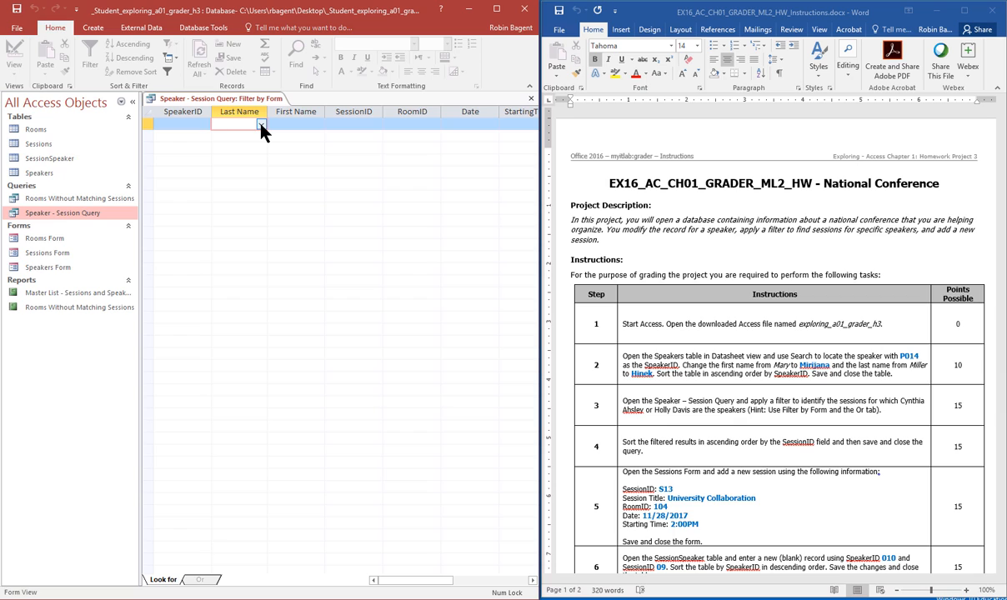
pyautogui.click(261, 124)
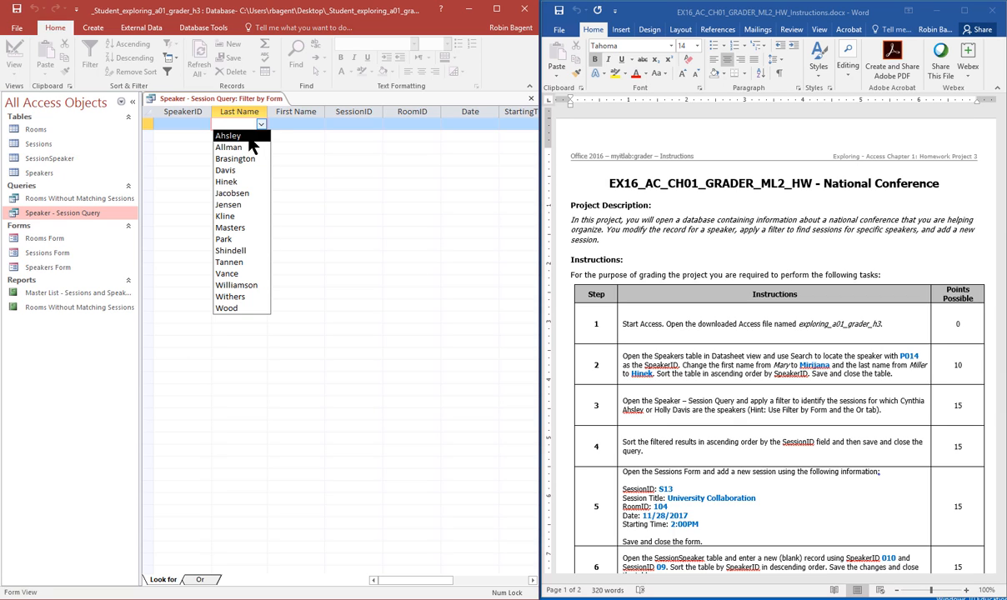
pyautogui.click(248, 137)
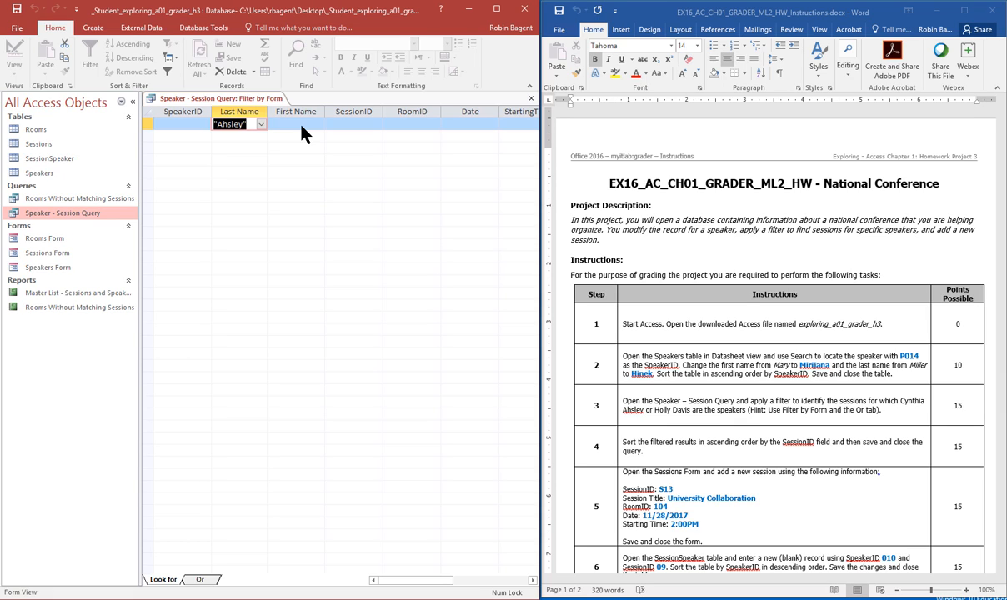
pyautogui.click(302, 125)
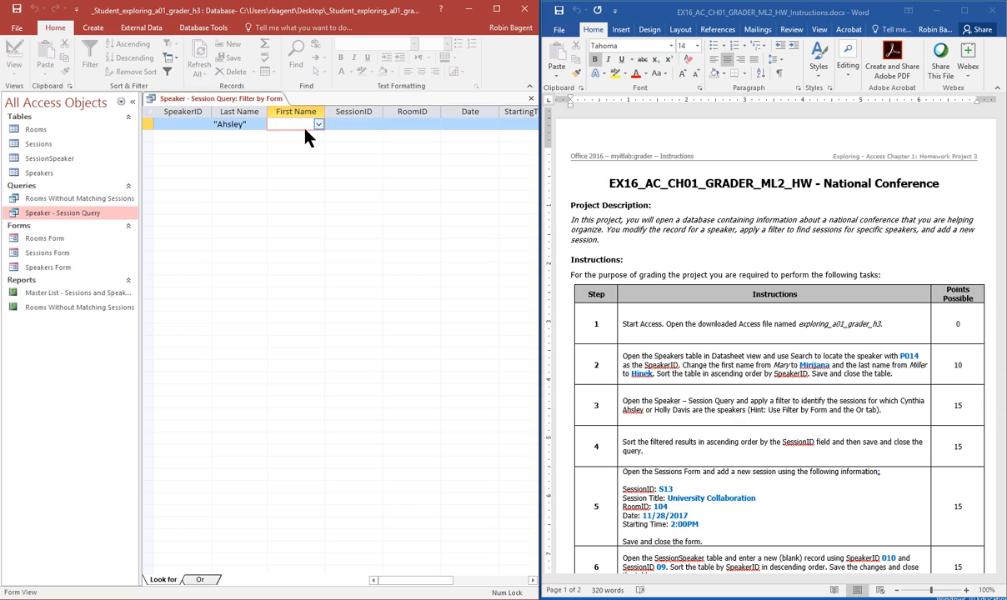
pyautogui.click(319, 125)
pyautogui.click(292, 150)
pyautogui.click(199, 580)
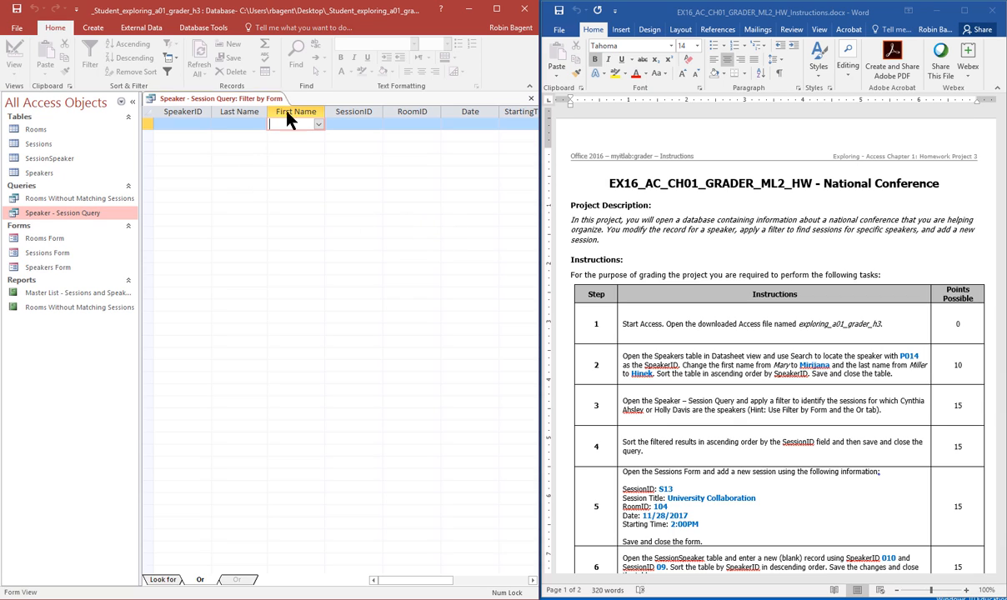
# Step: Set the Or criteria to the second speaker's last and first name
pyautogui.click(249, 124)
pyautogui.click(261, 124)
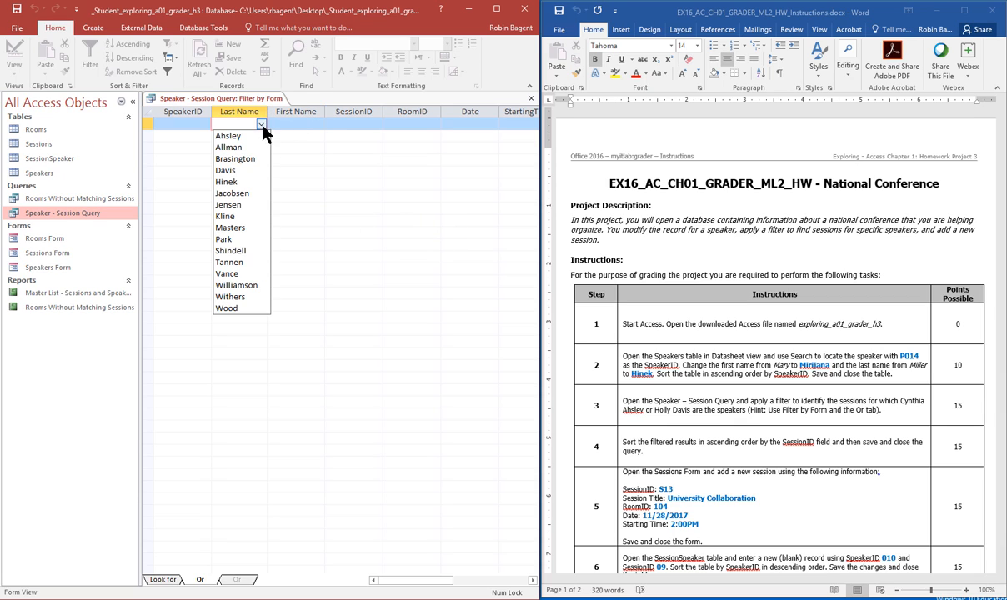
pyautogui.click(243, 171)
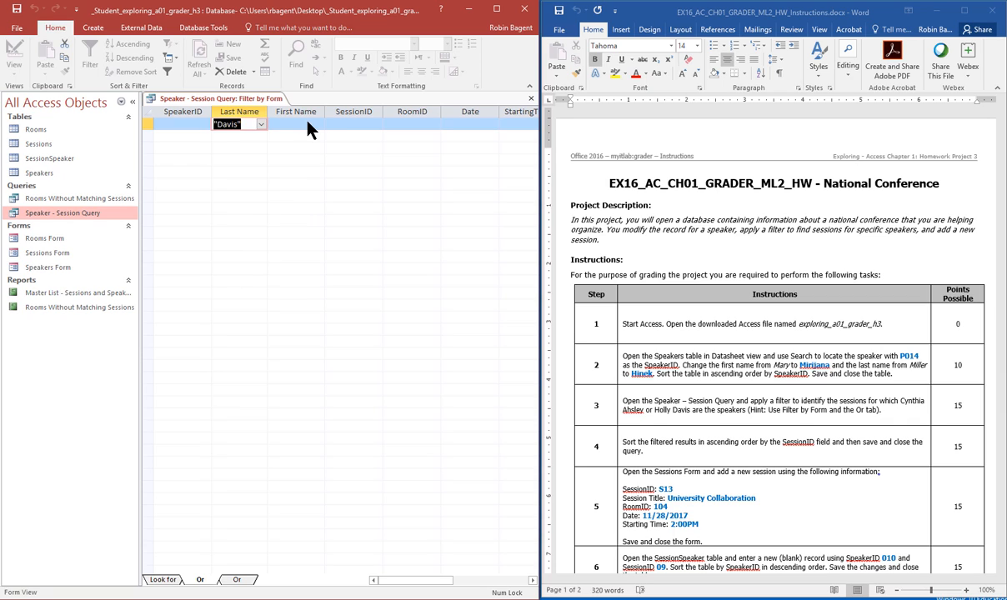
pyautogui.click(293, 124)
pyautogui.click(317, 125)
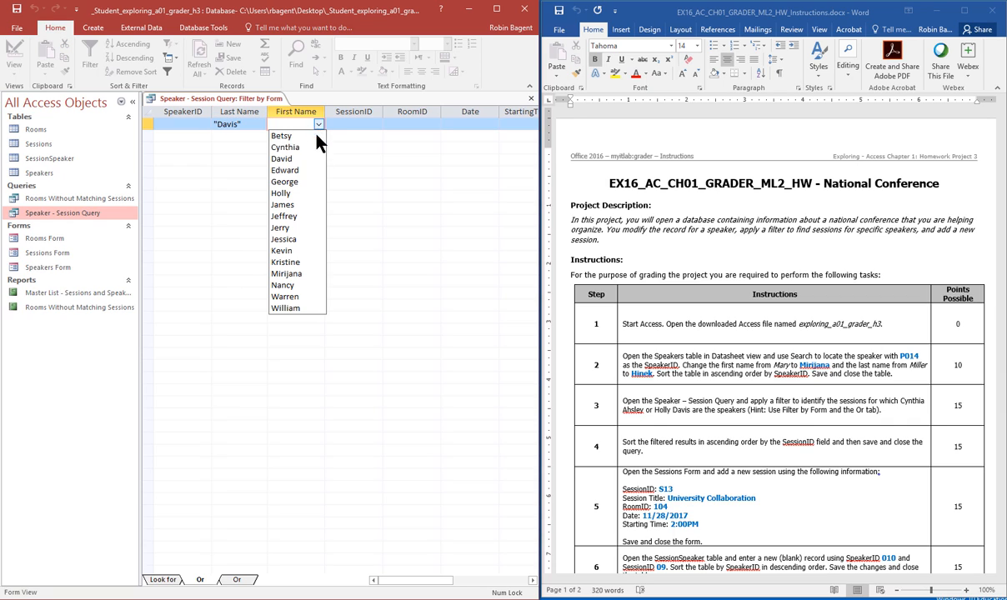
pyautogui.click(299, 193)
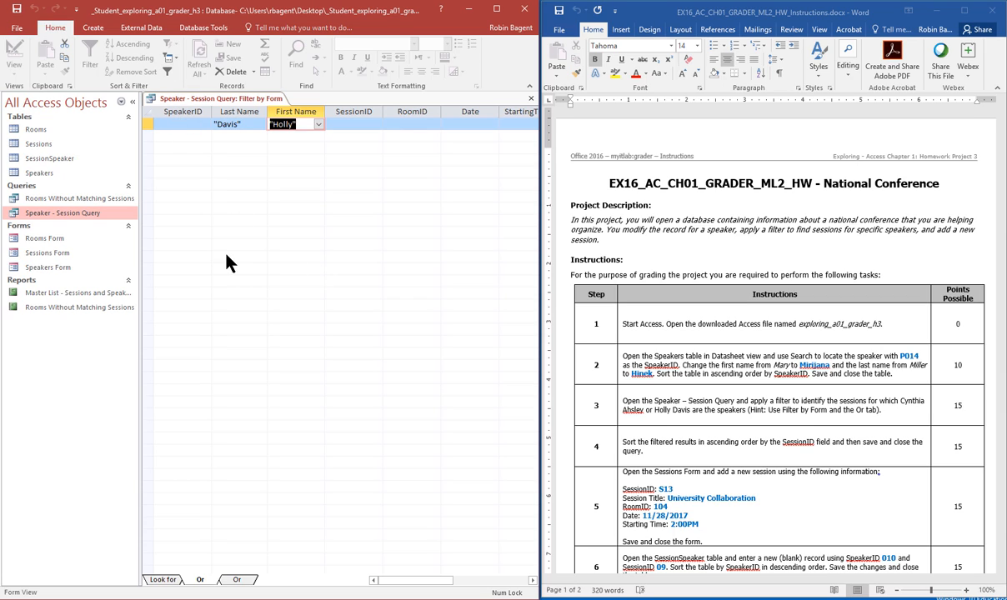
# Step: Apply the filter to show the two speakers' 8 sessions, sort them, and save the query
pyautogui.click(163, 579)
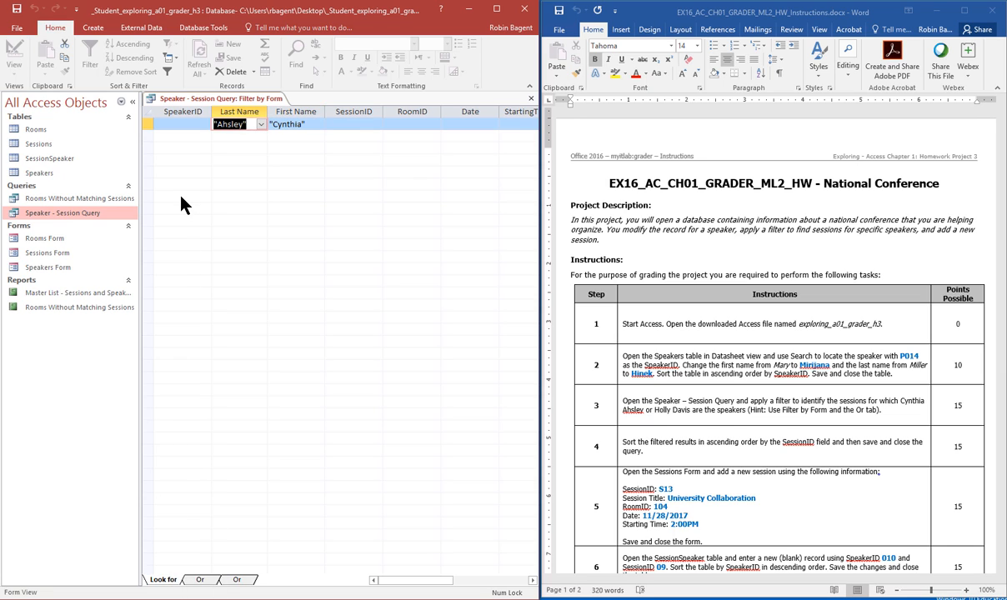
pyautogui.click(166, 73)
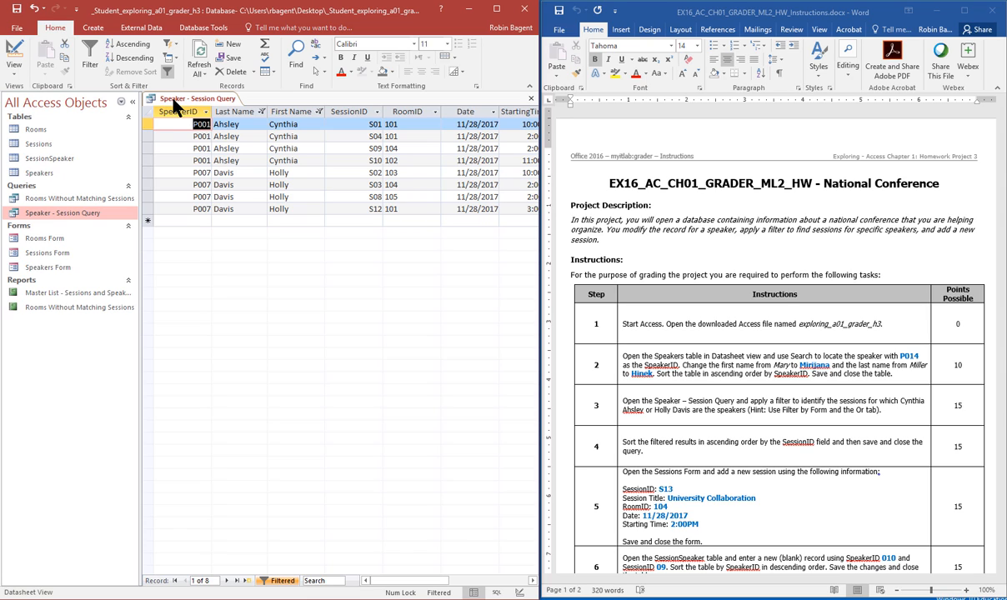
pyautogui.click(138, 60)
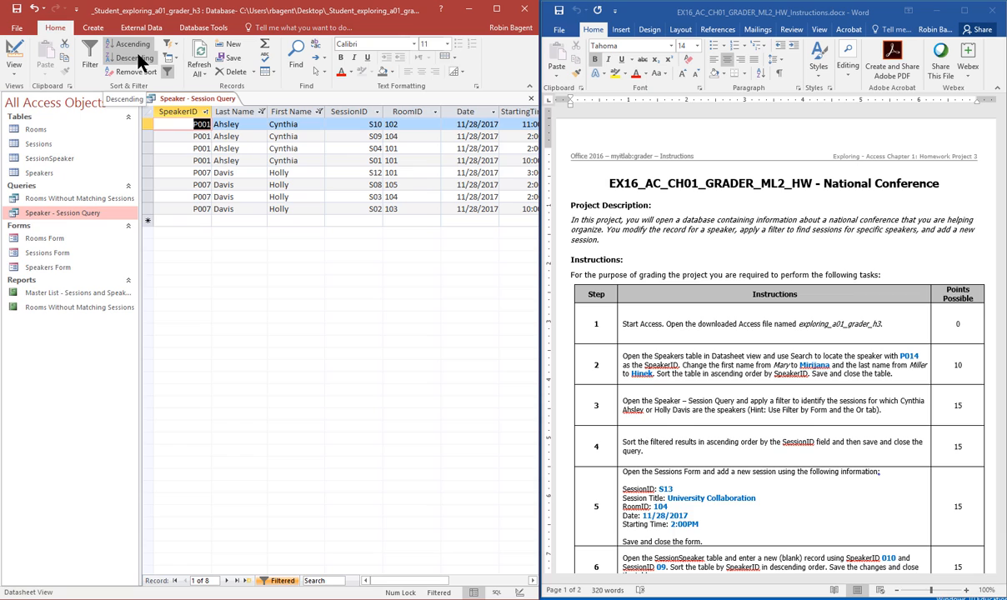
pyautogui.click(531, 99)
pyautogui.click(459, 344)
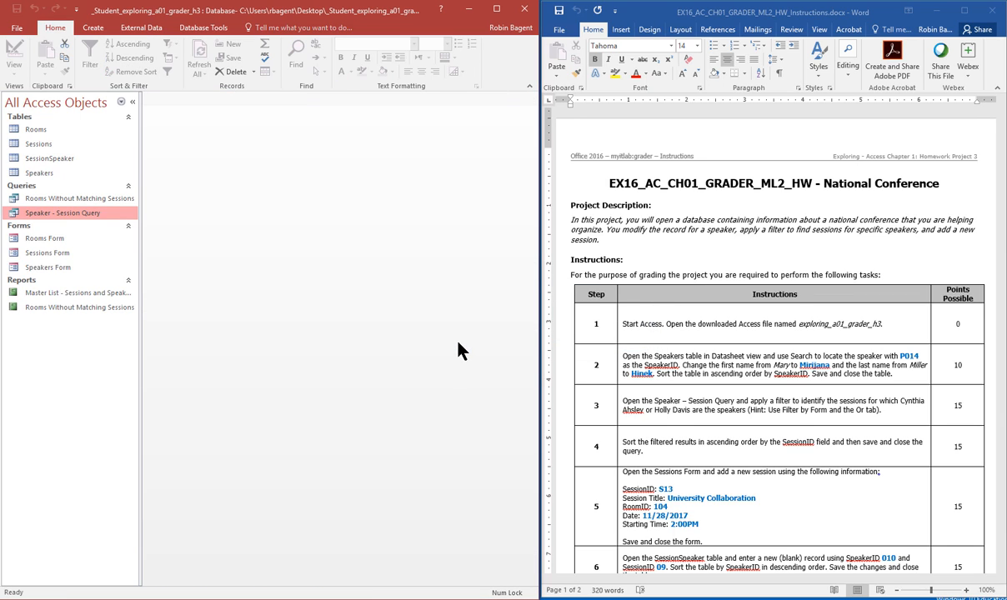
pyautogui.scroll(-3, 621, 342)
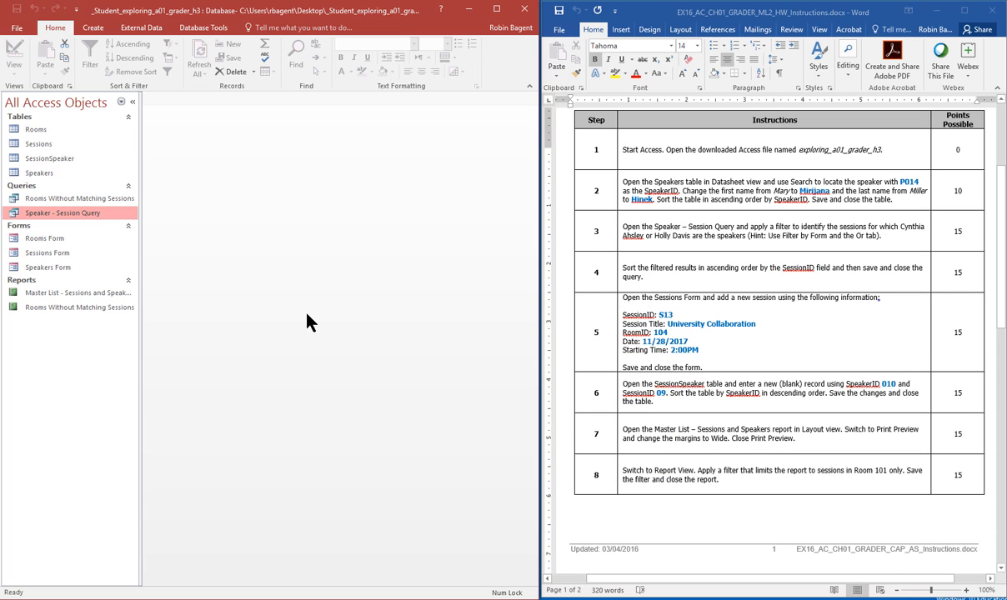
# Step: Enter session S13 'University Collaboration', room 104, 11/28/2017, 2:00 PM in the Sessions Form
pyautogui.doubleClick(50, 253)
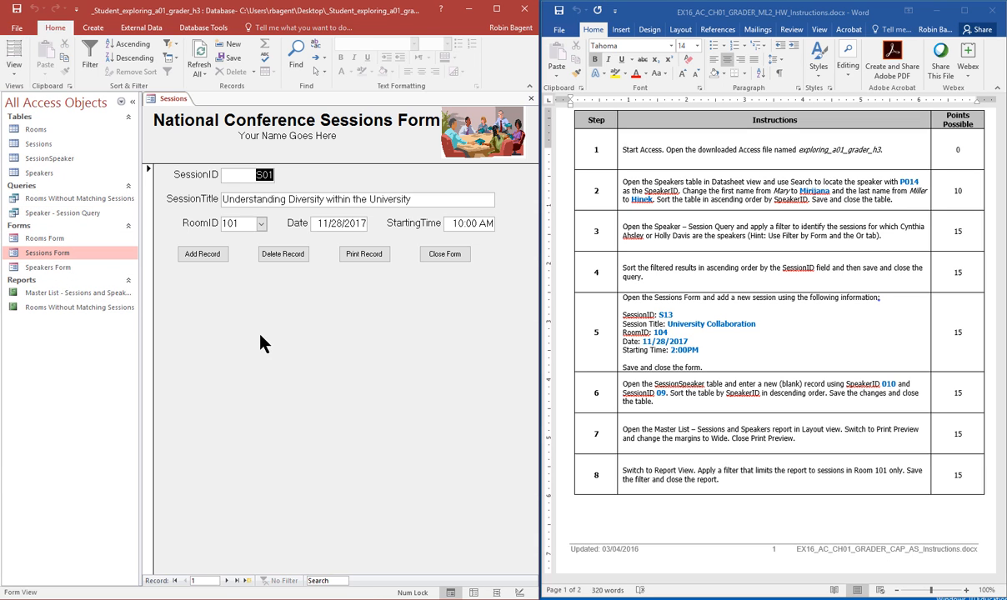
pyautogui.click(209, 256)
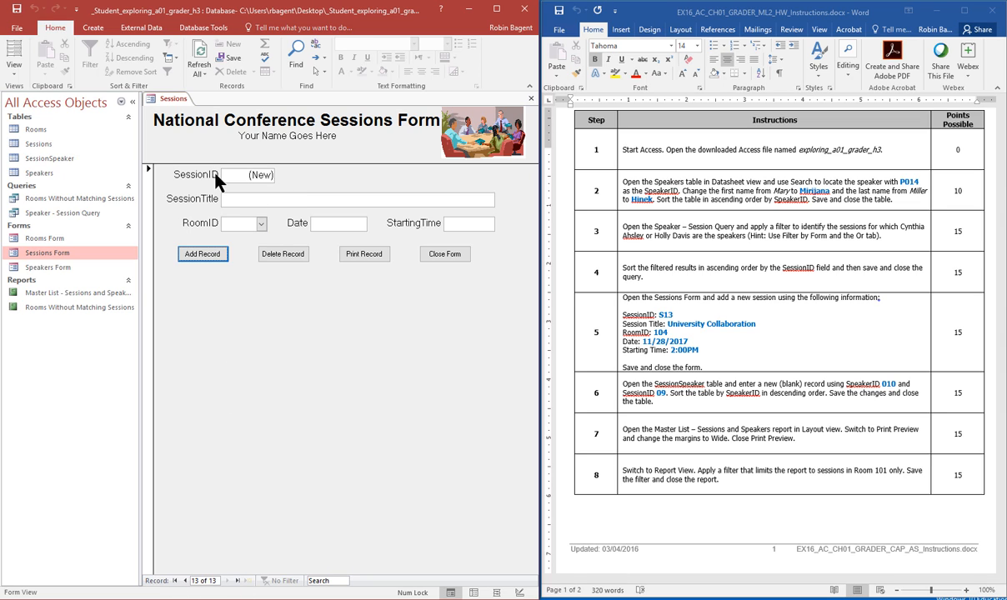
pyautogui.click(277, 202)
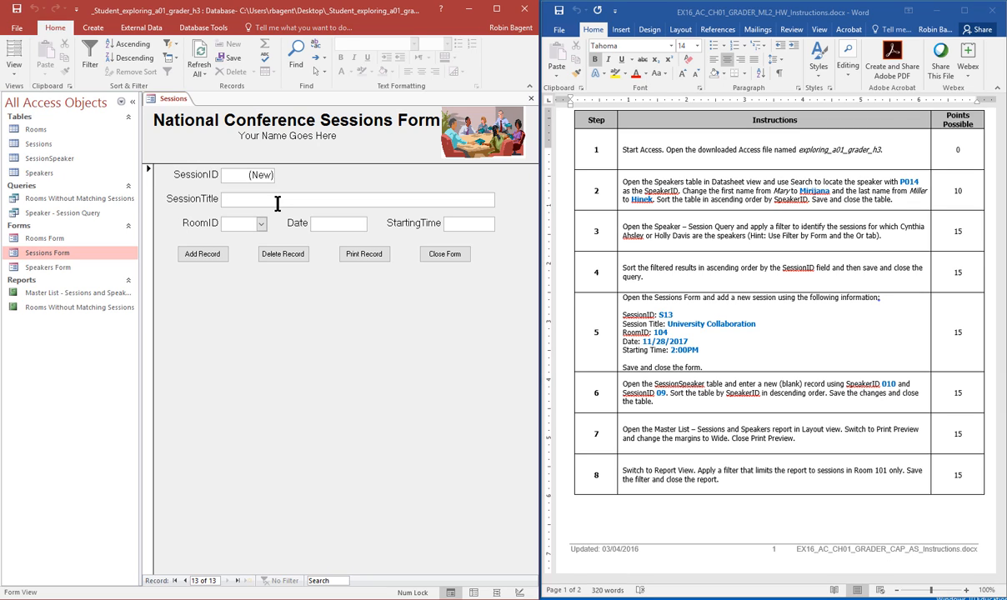
pyautogui.write('Universit')
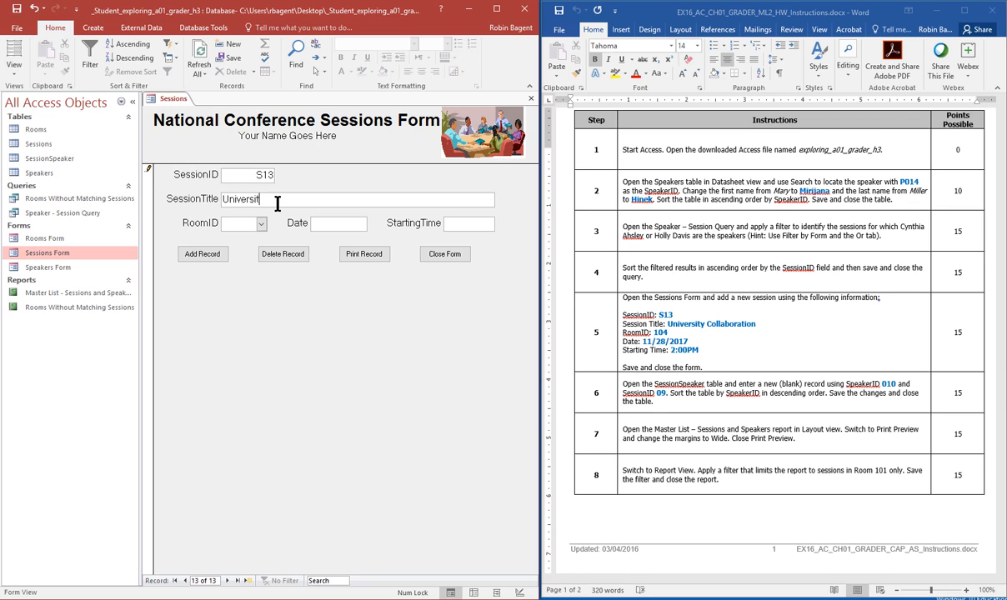
pyautogui.write('y Collaboration')
pyautogui.click(261, 223)
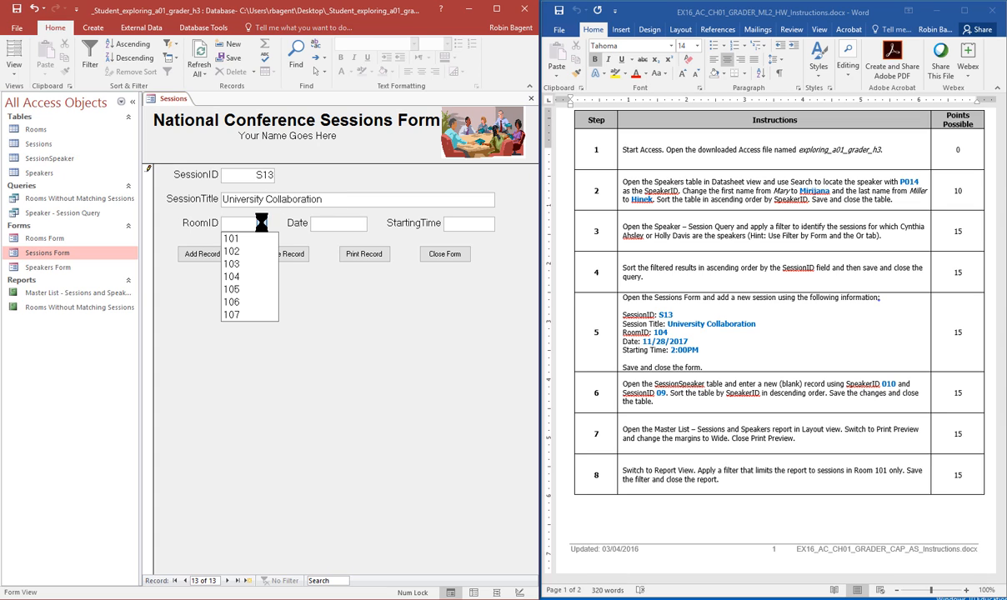
pyautogui.click(255, 277)
pyautogui.click(331, 225)
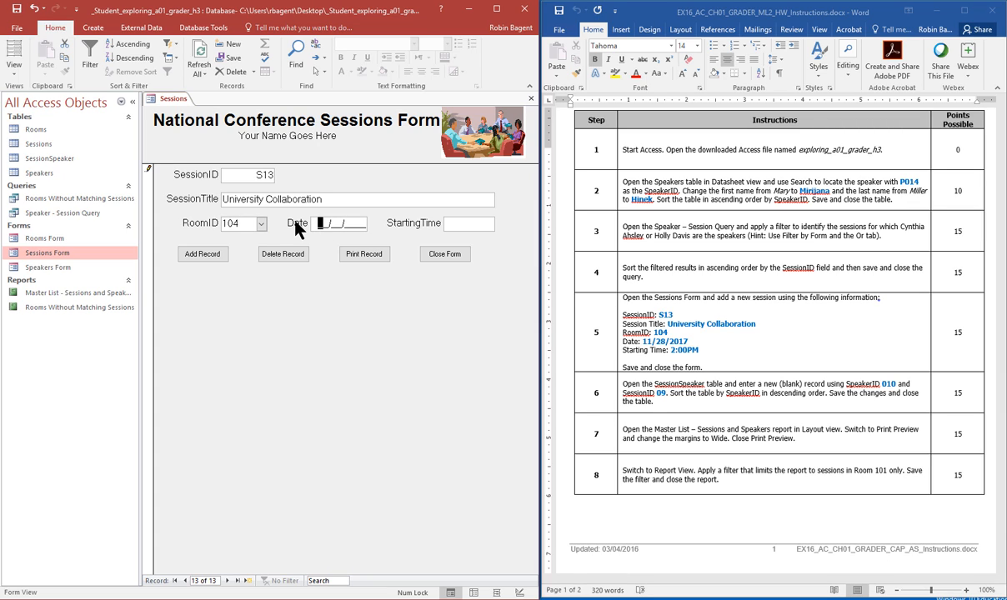
pyautogui.write('11/28/2017')
pyautogui.press('Tab')
pyautogui.write('2:00pm')
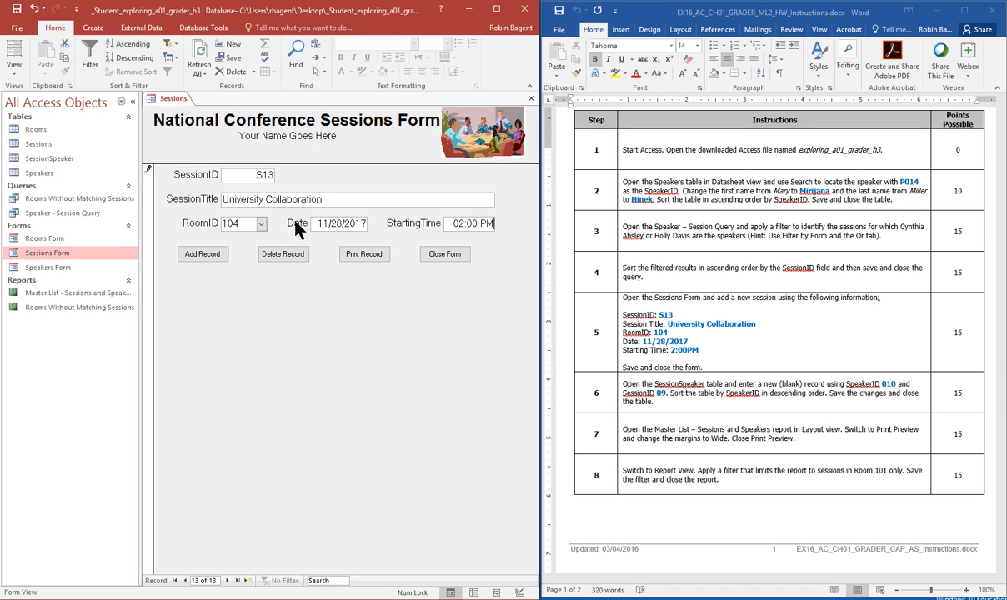
pyautogui.click(447, 254)
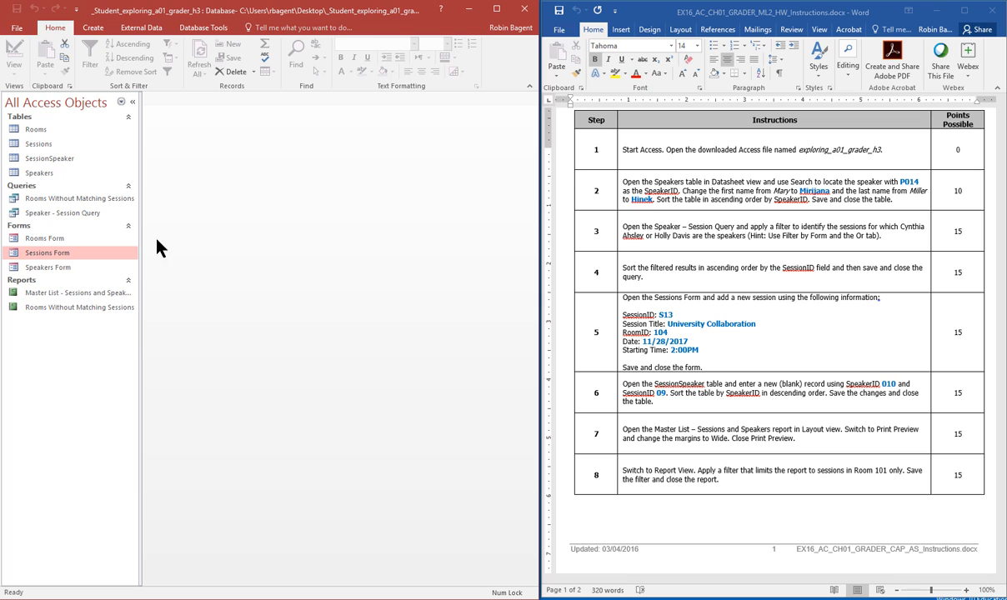
pyautogui.doubleClick(75, 144)
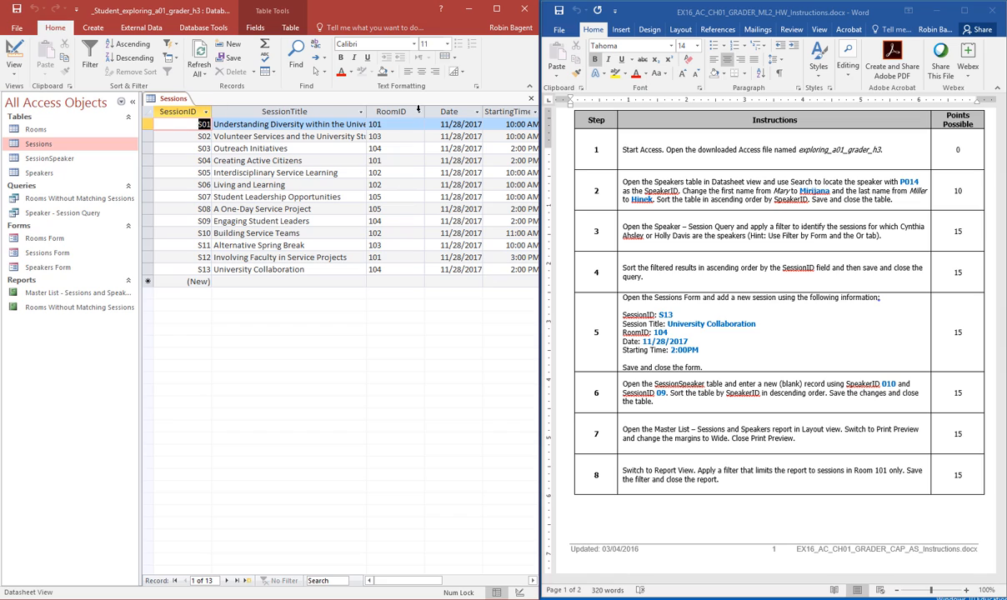
pyautogui.click(531, 98)
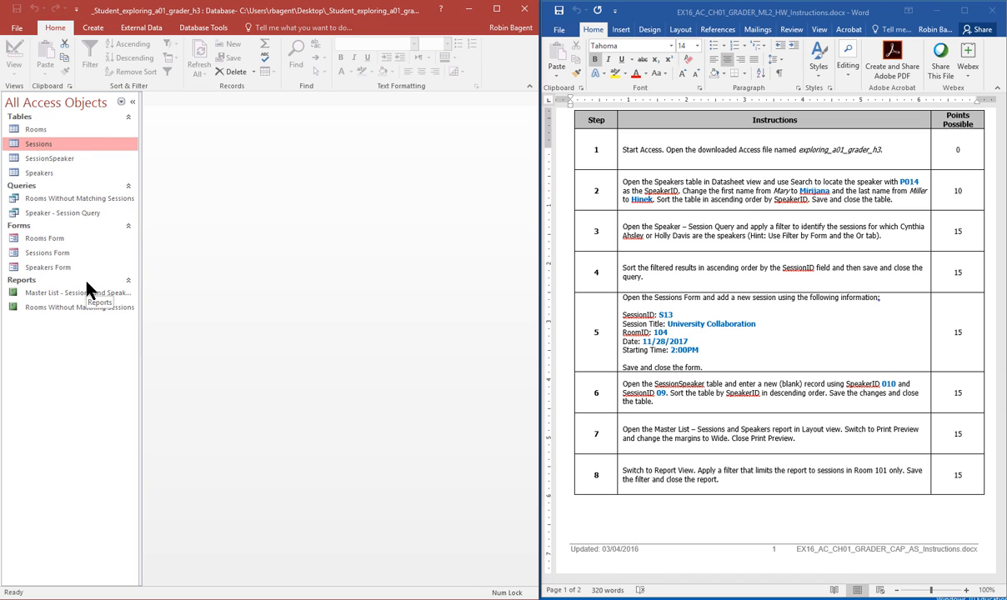
# Step: Add a SessionSpeaker record pairing speaker P010 with session S09
pyautogui.doubleClick(71, 159)
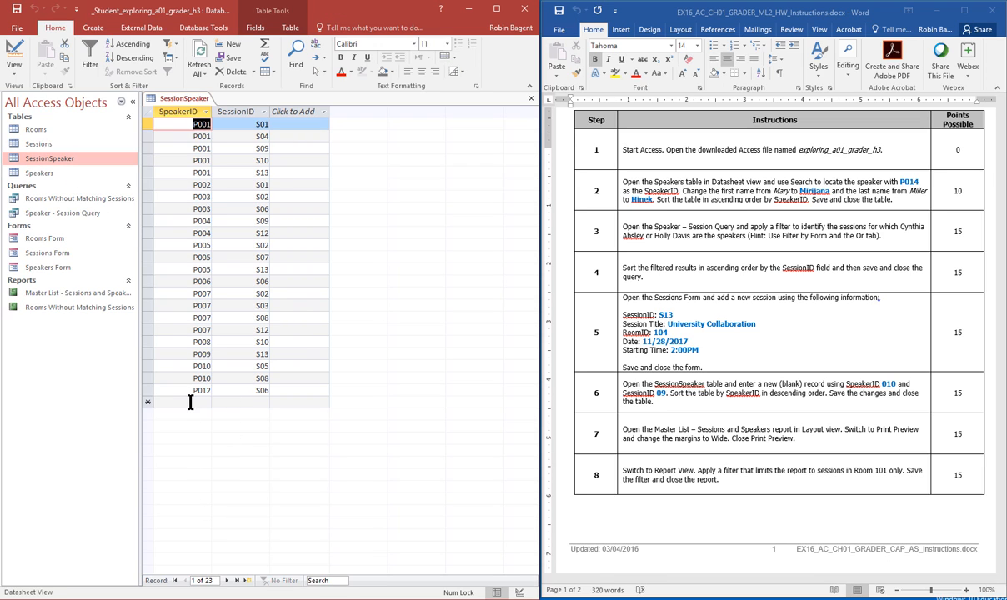
pyautogui.click(194, 403)
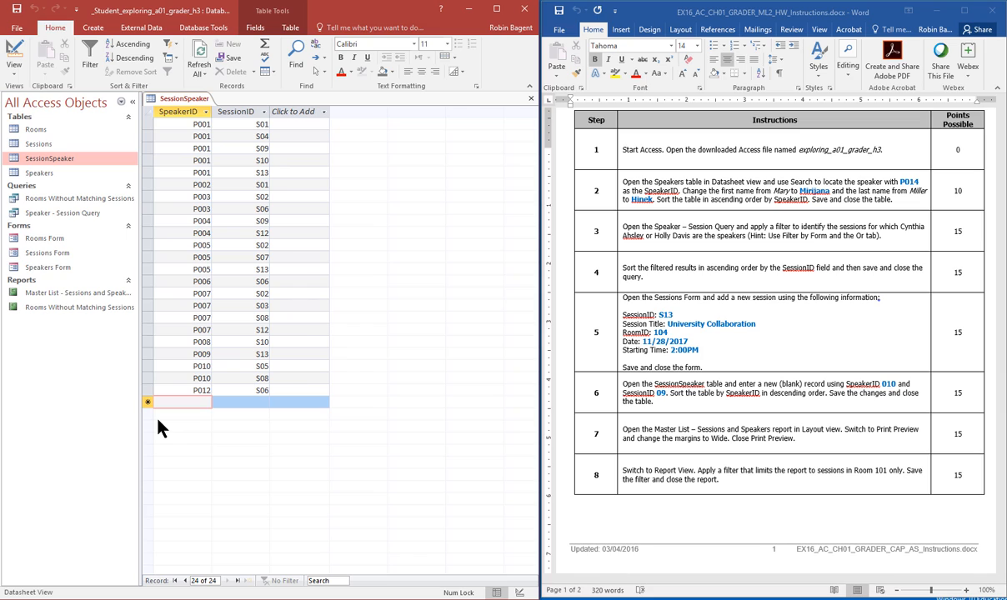
pyautogui.write('010')
pyautogui.click(248, 402)
pyautogui.write('09')
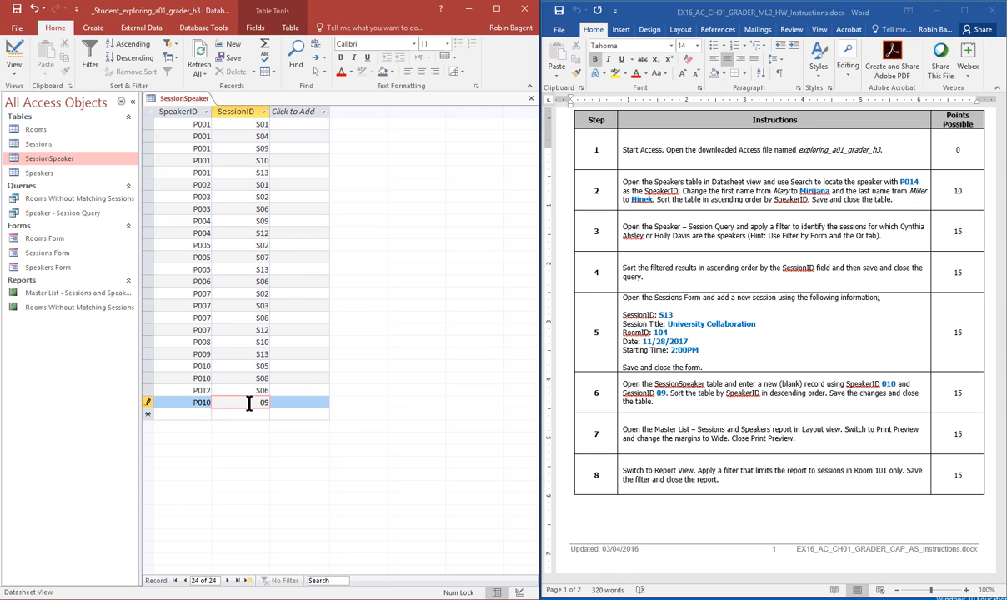
pyautogui.click(297, 404)
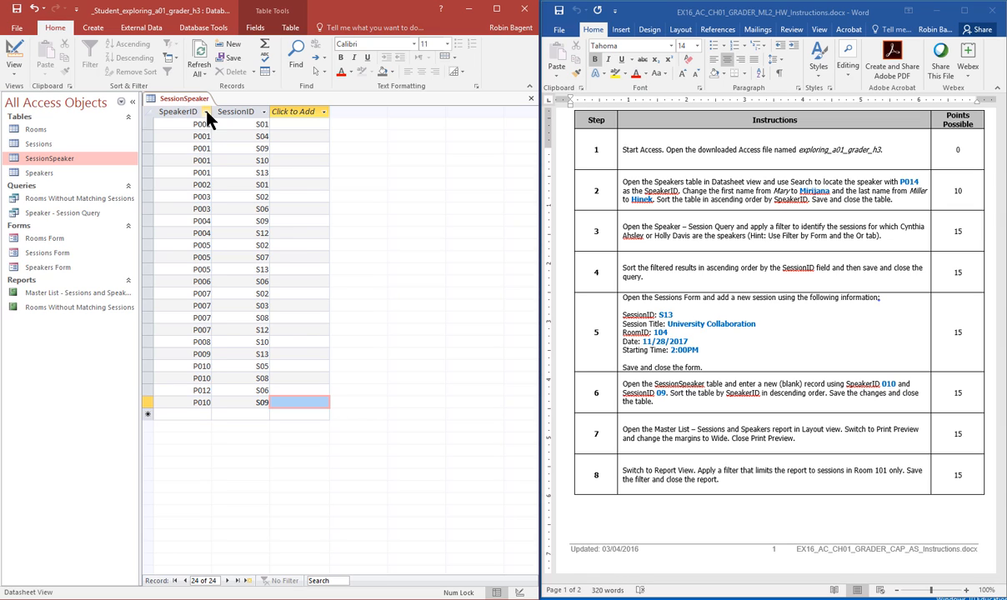
# Step: Sort SessionSpeaker descending by SpeakerID and close the table
pyautogui.click(180, 109)
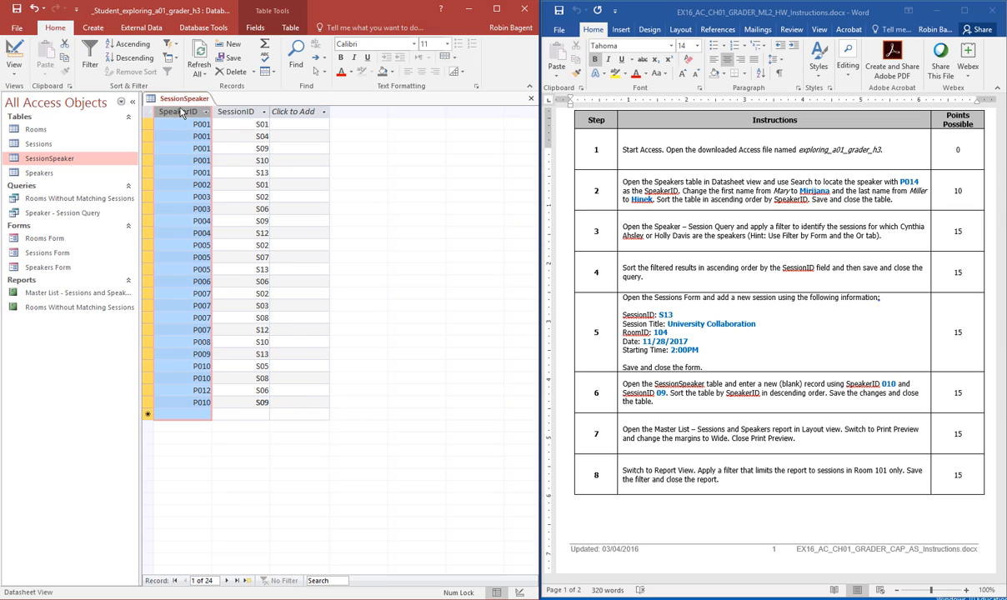
pyautogui.click(134, 60)
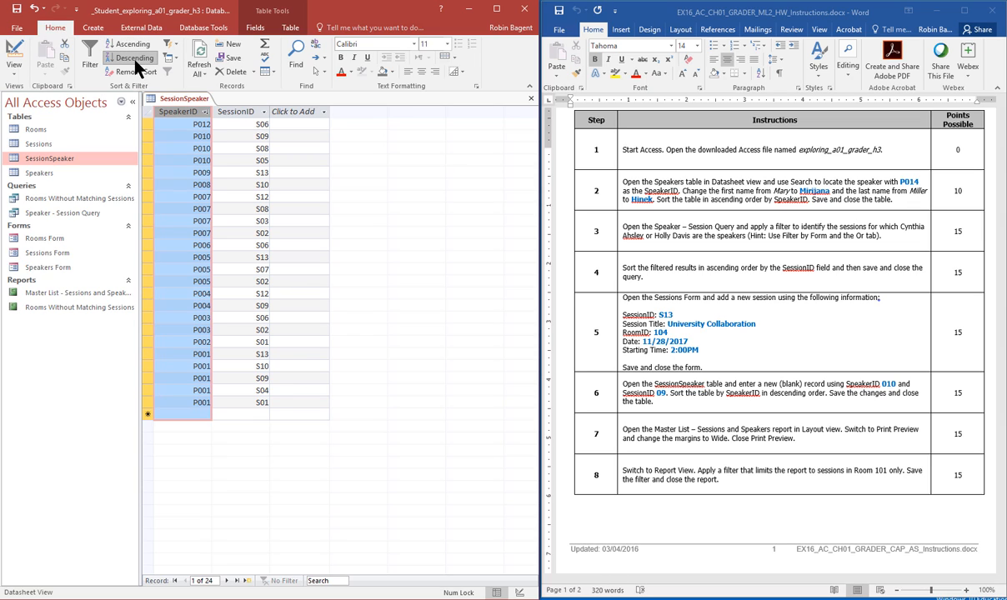
pyautogui.click(530, 99)
# Step: Confirm saving SessionSpeaker, then give the Master List - Sessions and Speakers report Wide margins
pyautogui.click(460, 344)
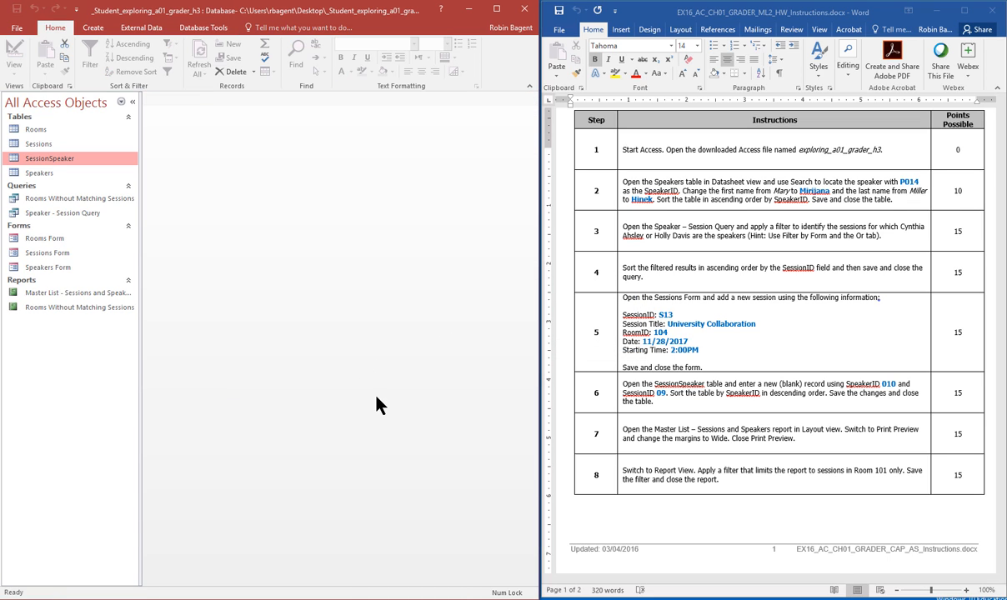
pyautogui.click(96, 298)
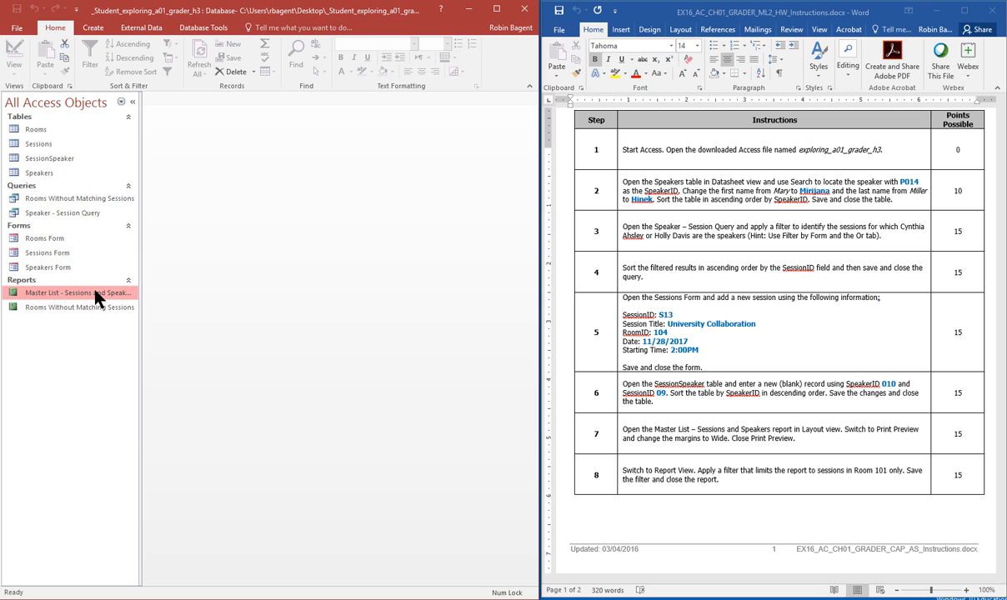
pyautogui.doubleClick(96, 297)
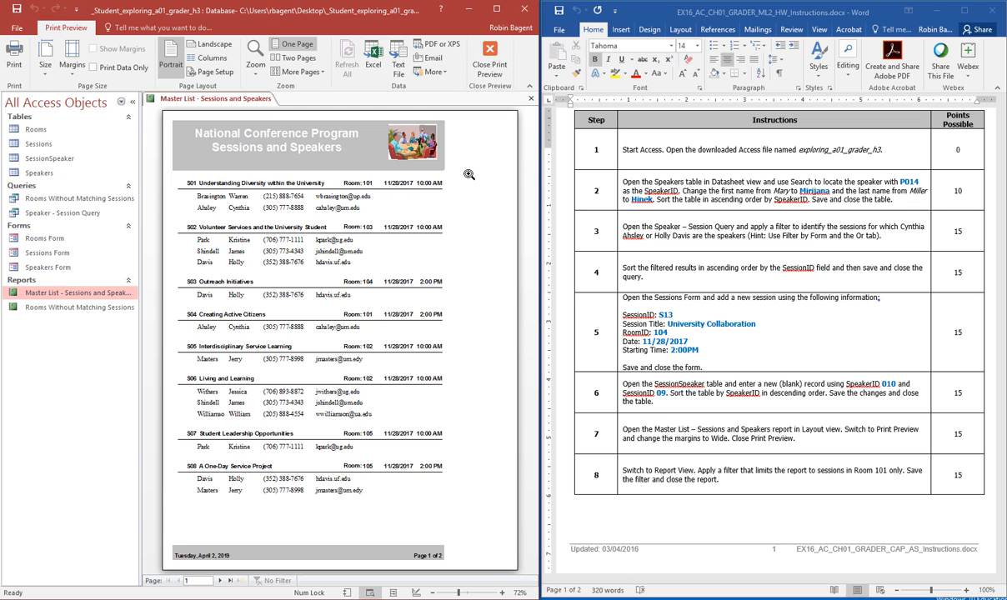
pyautogui.click(67, 68)
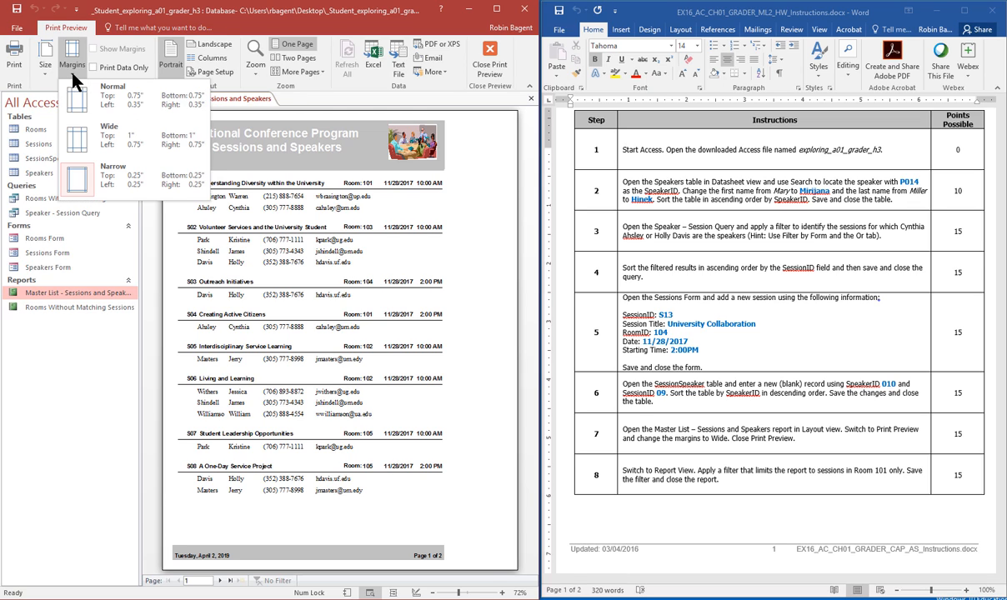
pyautogui.click(125, 126)
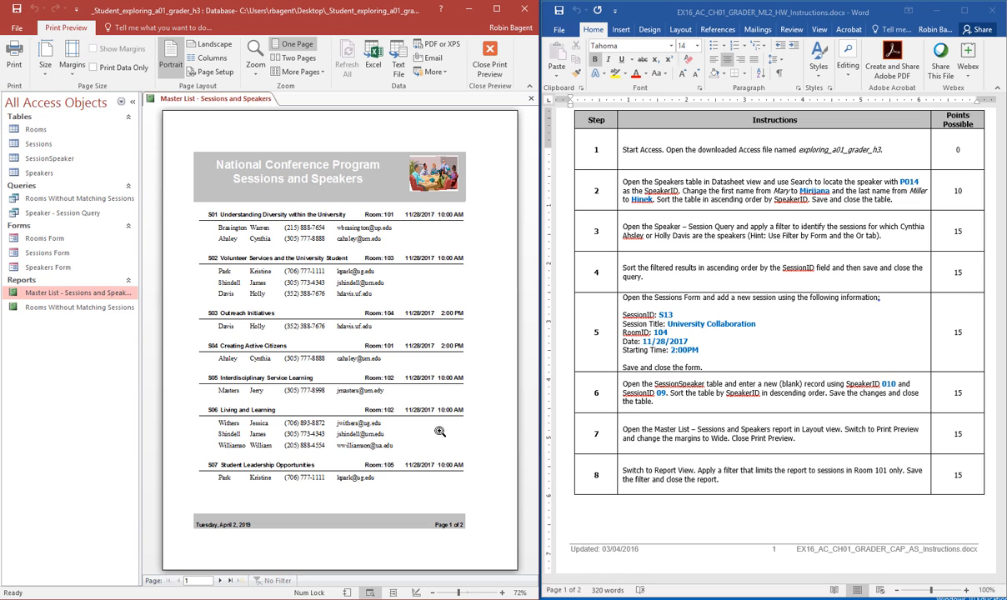
pyautogui.click(490, 66)
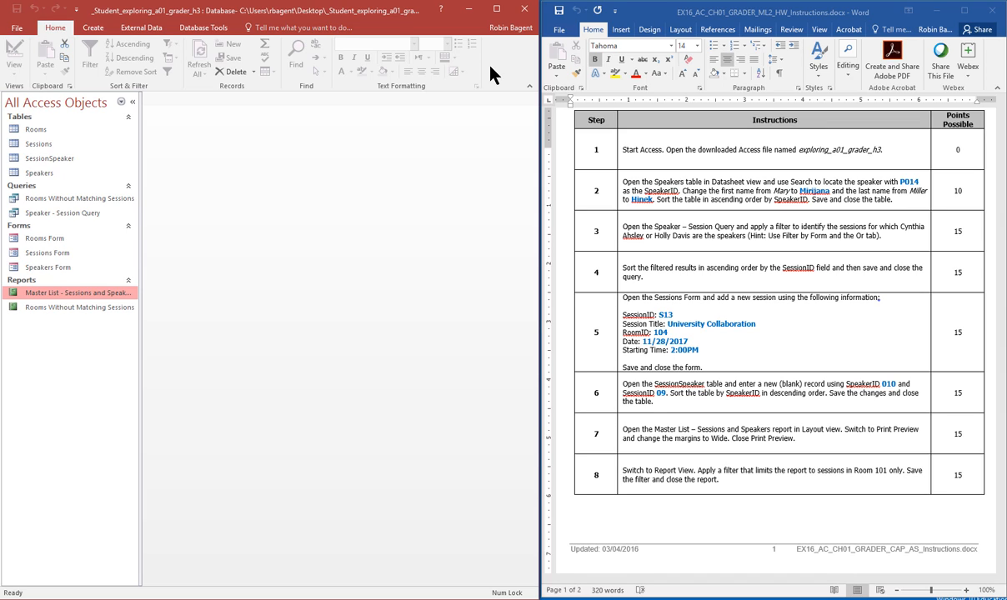
# Step: Switch the Master List report to Report View and filter it to Room 101 sessions
pyautogui.doubleClick(75, 295)
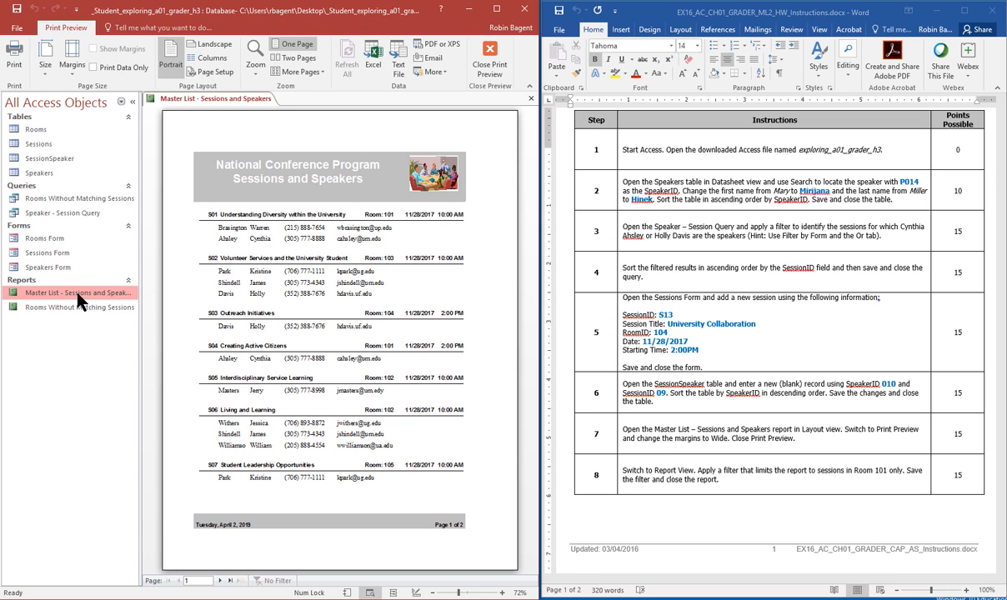
pyautogui.click(310, 260)
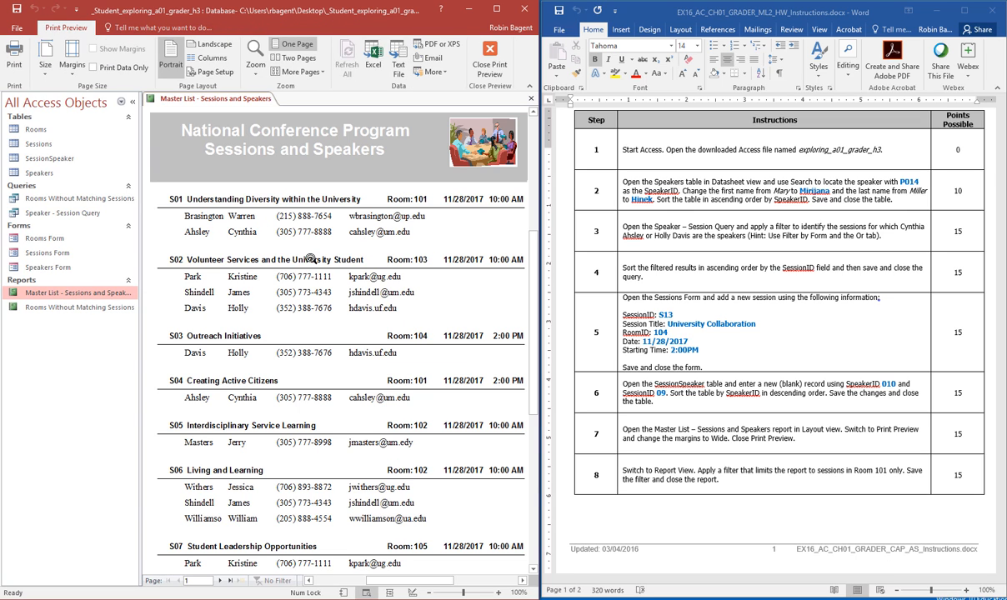
pyautogui.rightClick(228, 266)
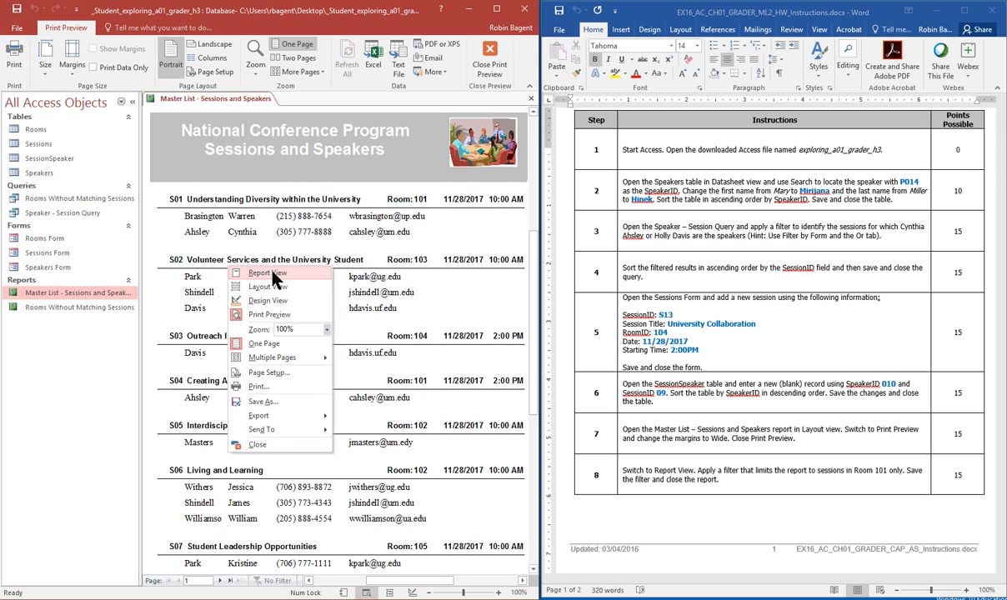
pyautogui.click(272, 272)
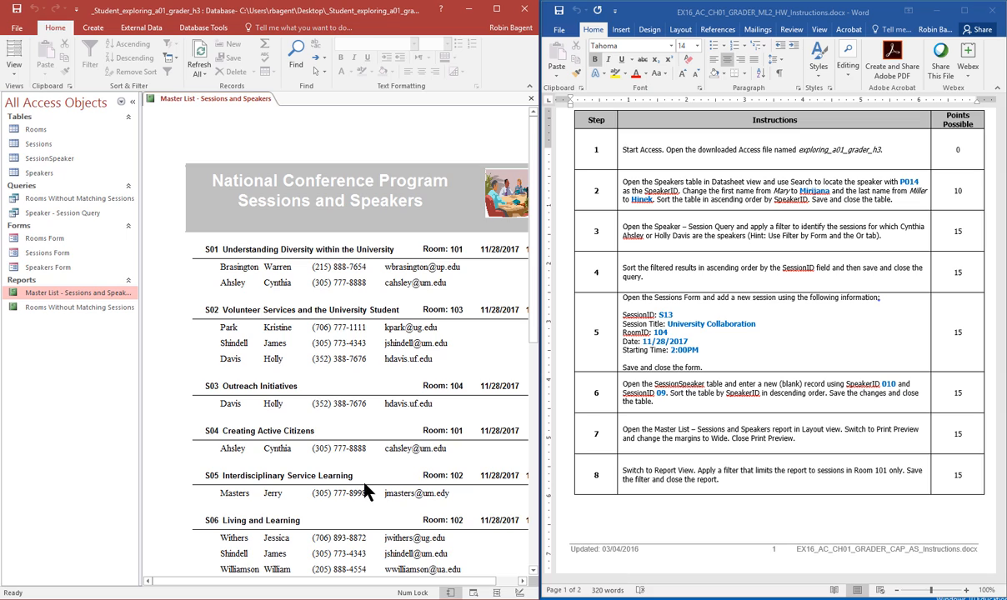
pyautogui.click(454, 430)
pyautogui.rightClick(455, 430)
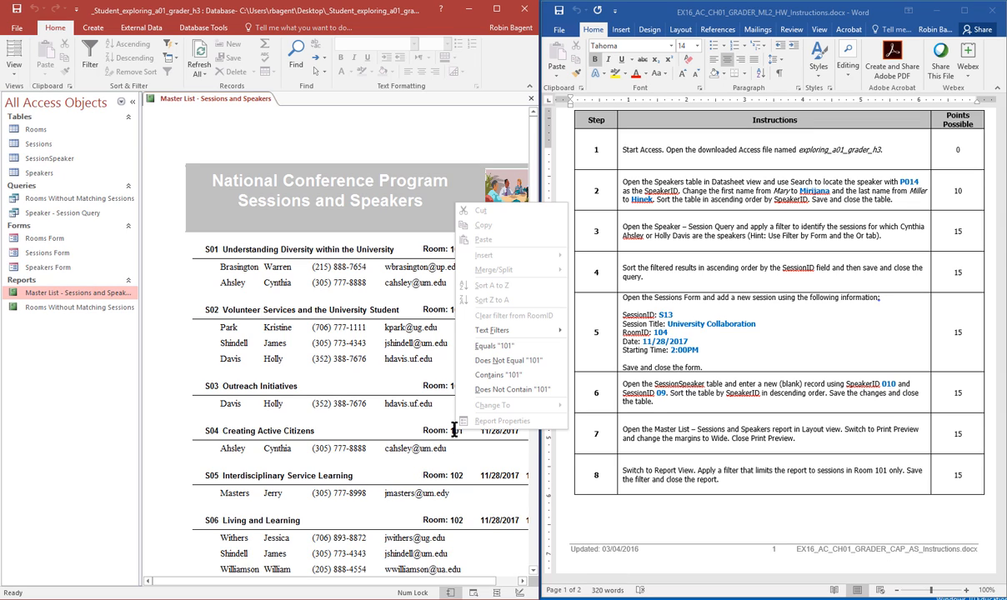
pyautogui.click(392, 438)
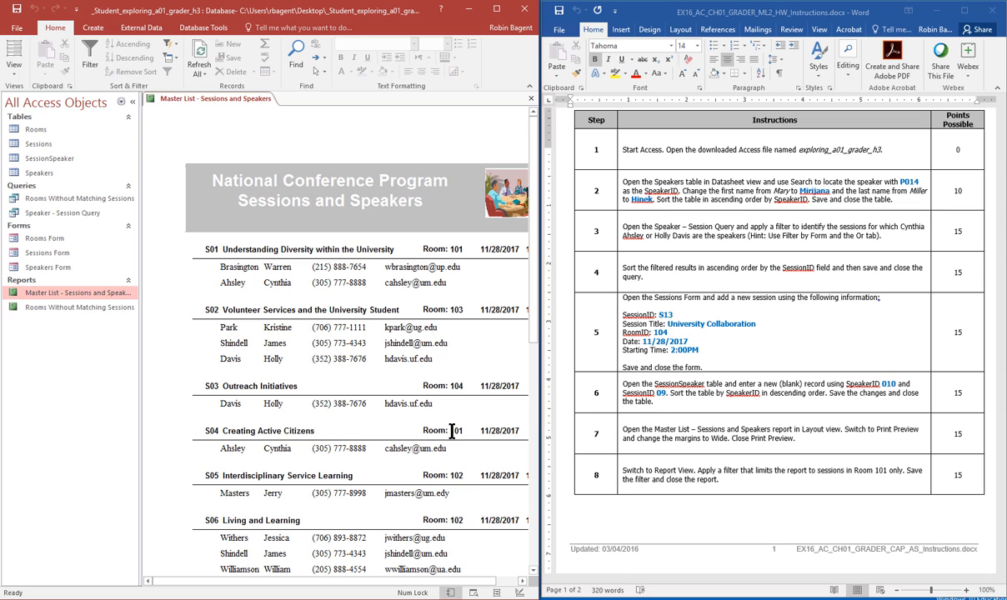
pyautogui.rightClick(451, 430)
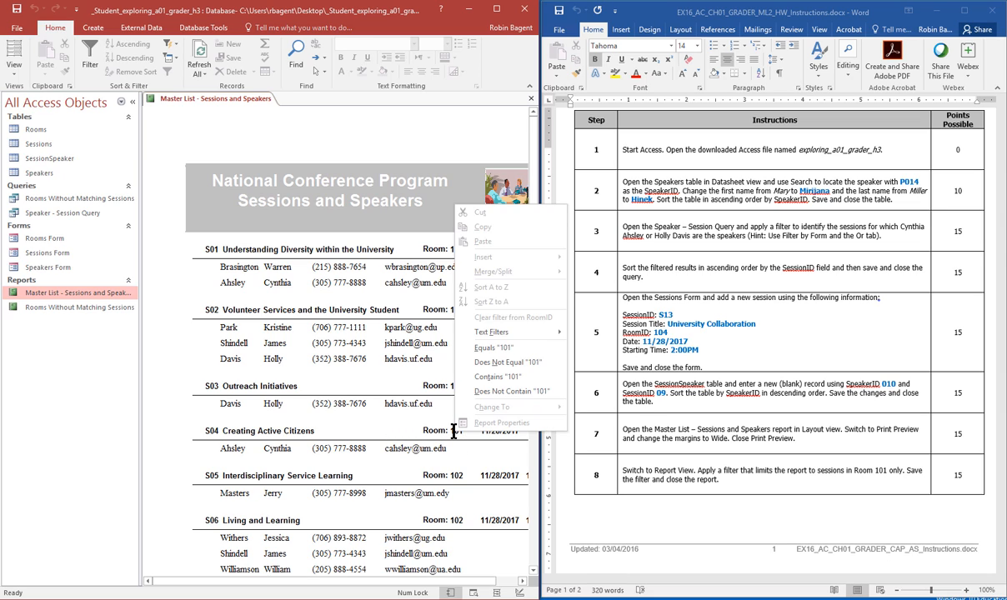
pyautogui.click(503, 353)
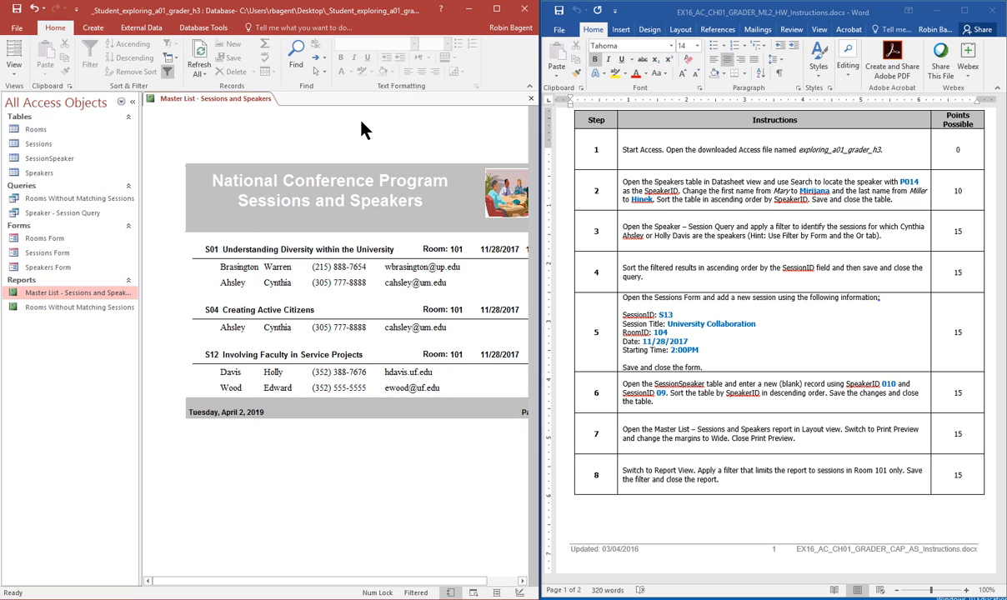
# Step: Close the Master List report and exit Microsoft Access
pyautogui.click(531, 99)
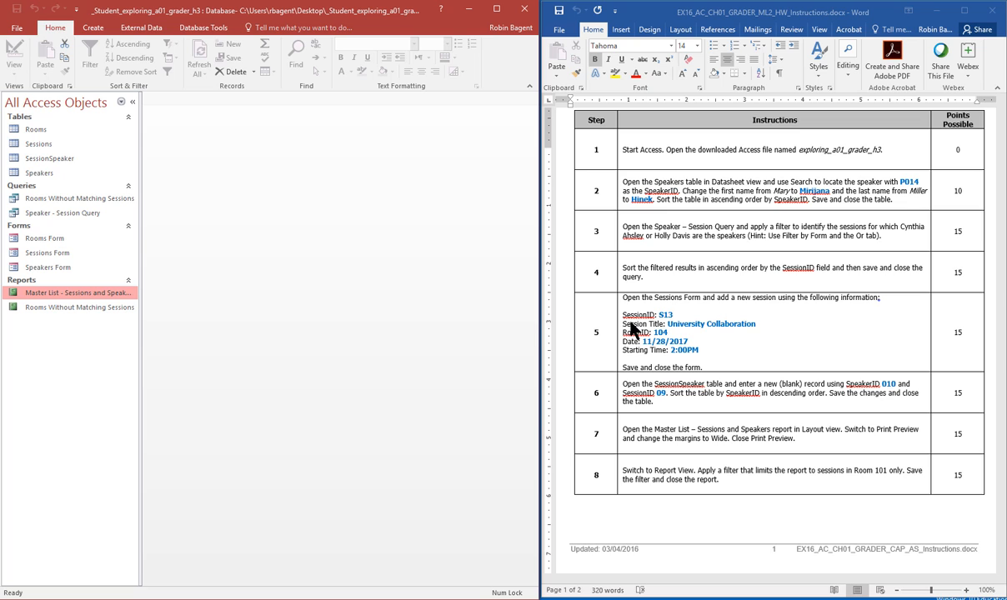
pyautogui.scroll(-5, 632, 327)
pyautogui.scroll(-7, 632, 329)
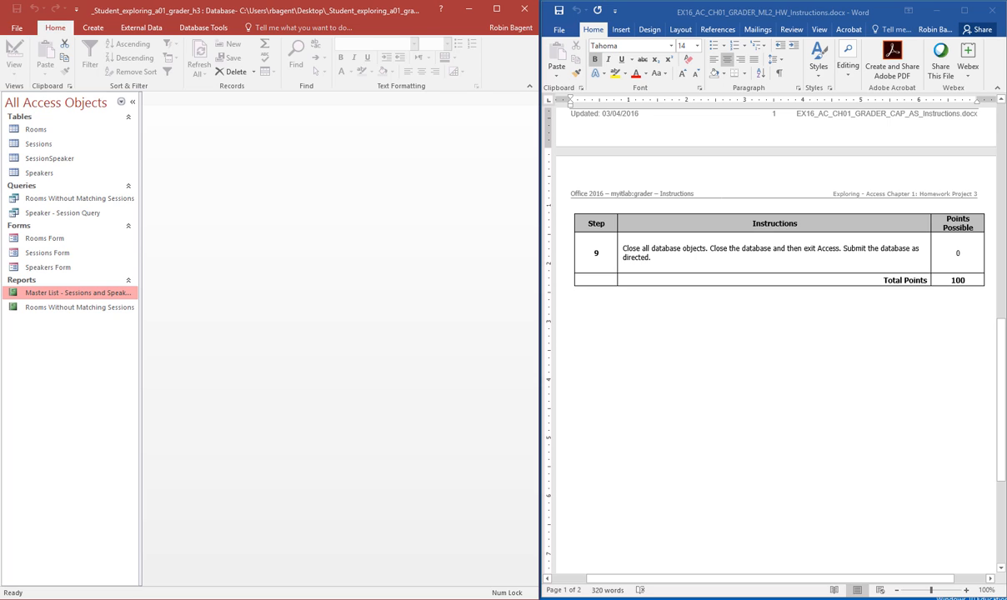
pyautogui.click(530, 10)
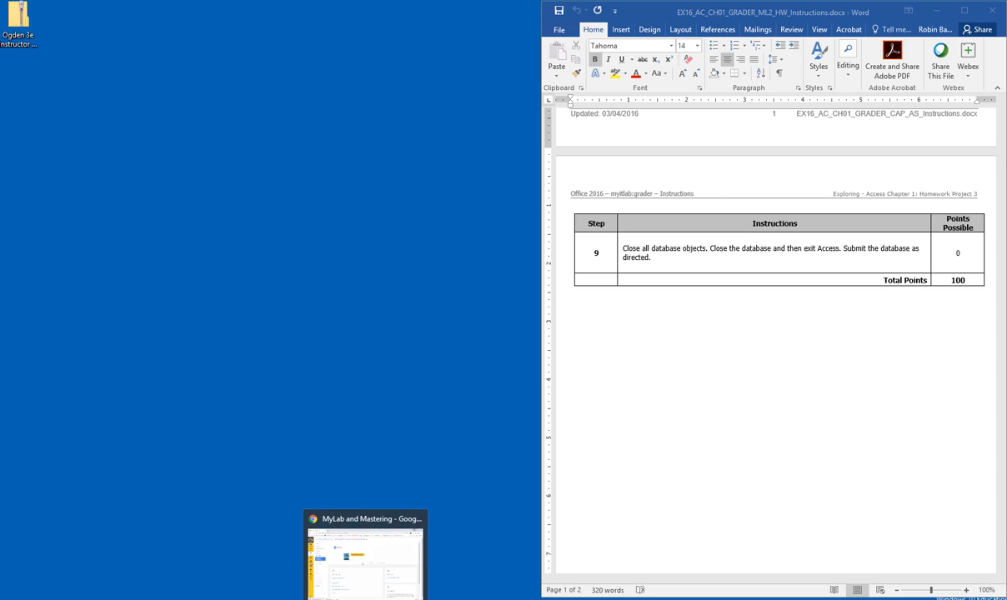
# Step: In MyLab IT, open the Access Chapter 1 Grader Project assignment from the course modules
pyautogui.click(365, 599)
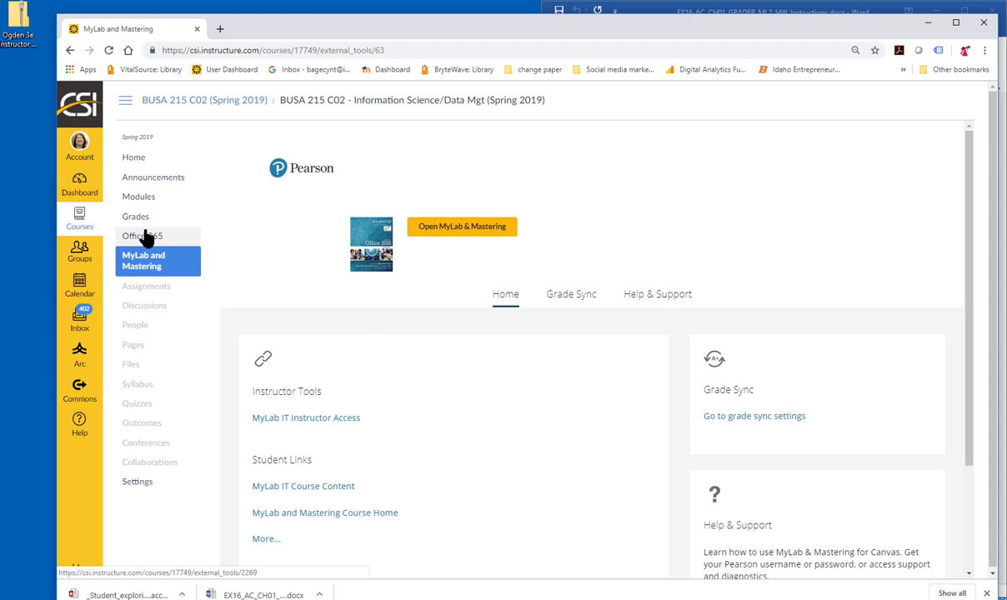
pyautogui.click(142, 200)
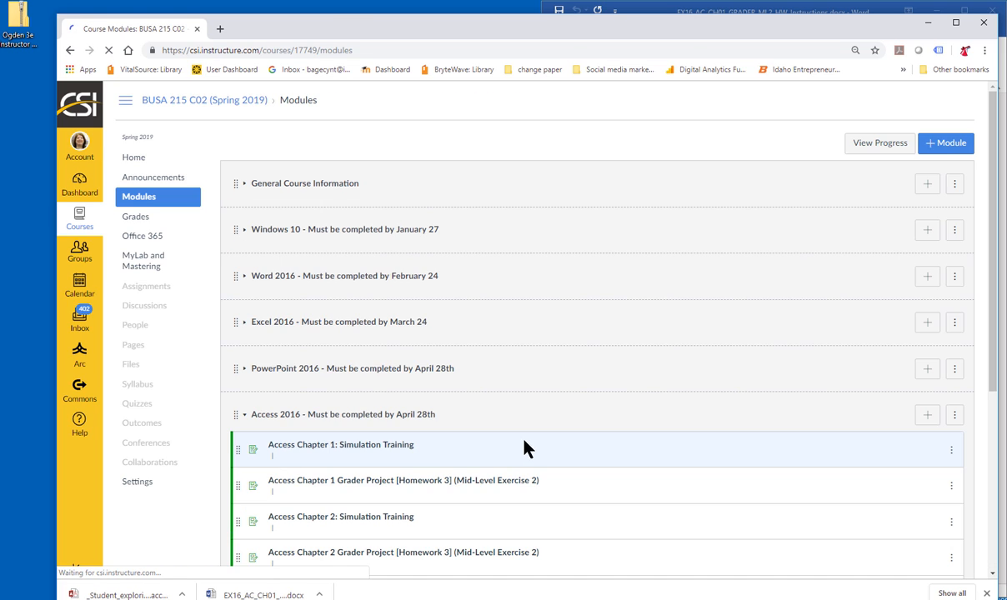
pyautogui.click(523, 448)
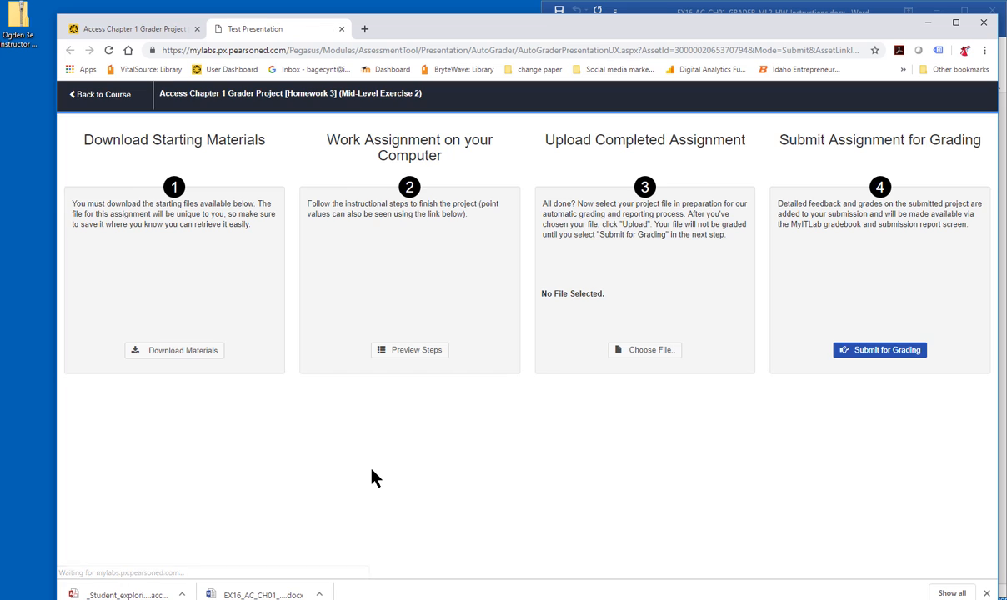
# Step: Upload the completed conference .accdb file, submit it for grading, and close the assignment
pyautogui.click(646, 351)
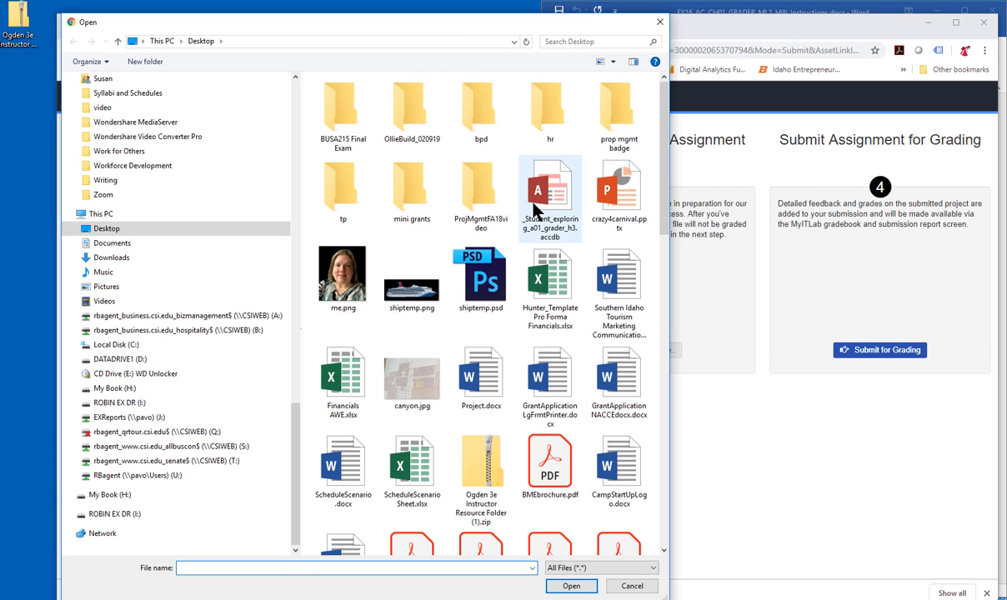
pyautogui.click(544, 193)
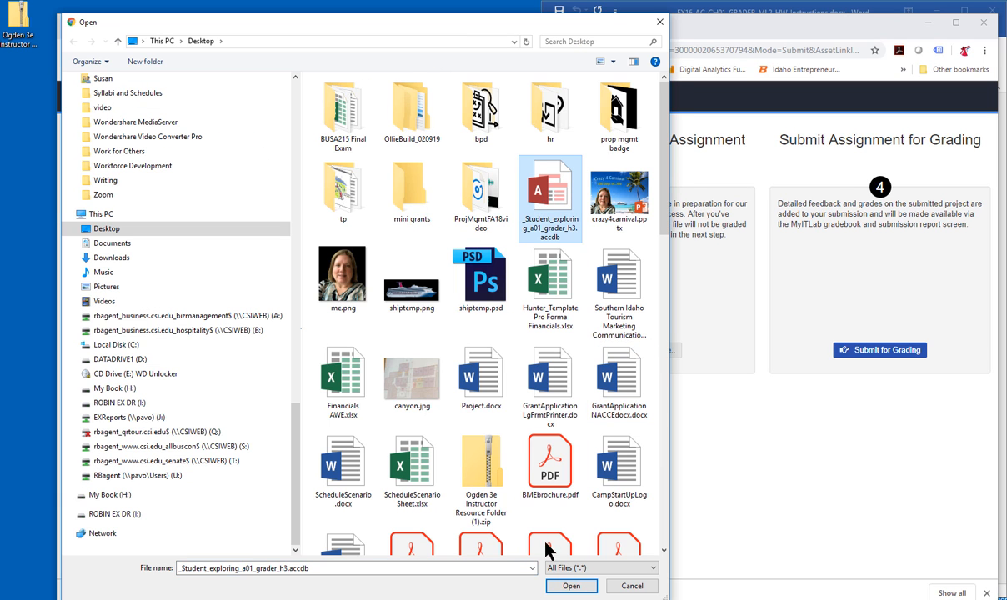
pyautogui.click(572, 587)
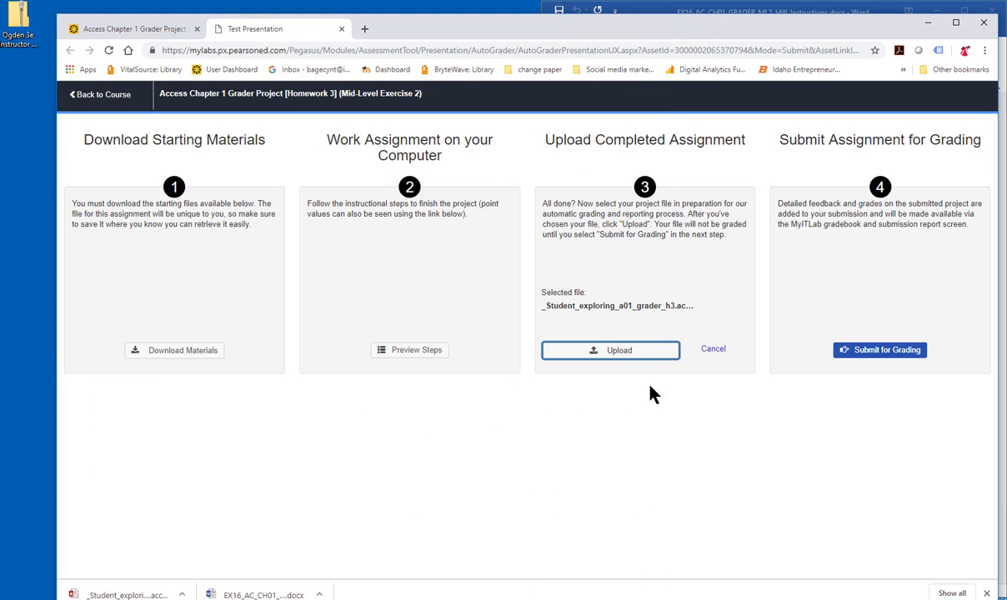
pyautogui.click(631, 352)
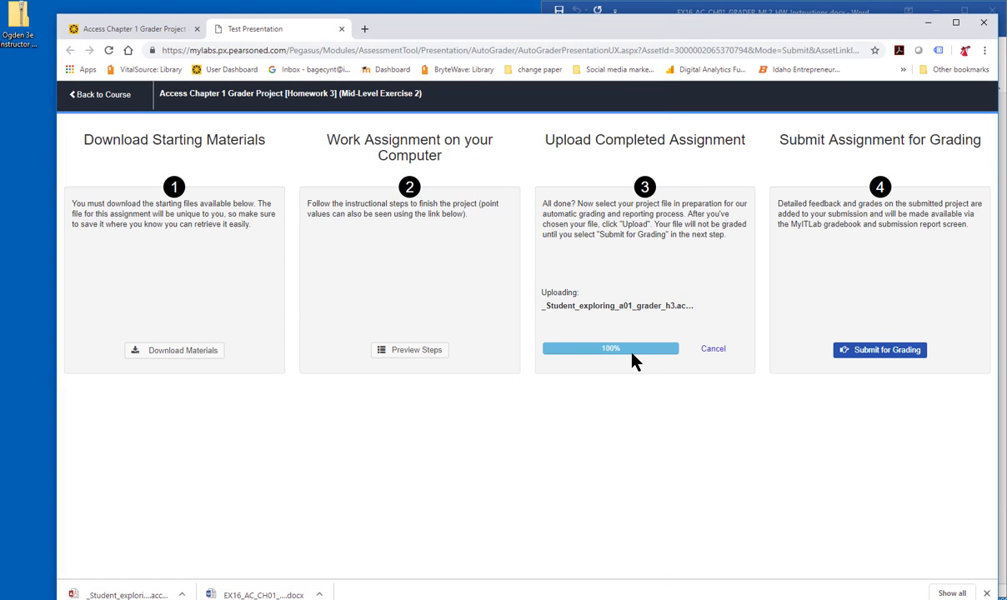
pyautogui.click(888, 351)
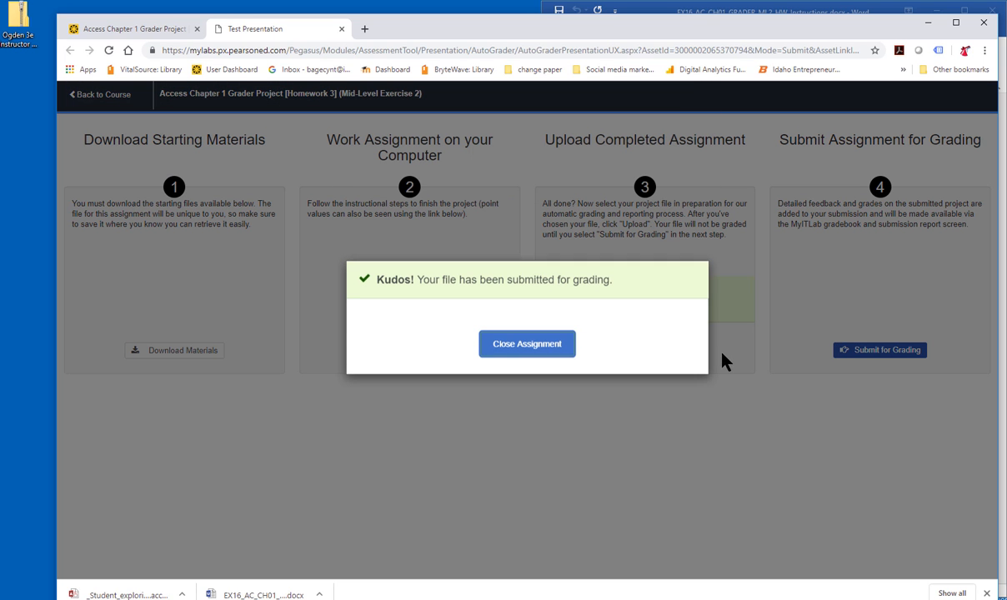
pyautogui.click(540, 354)
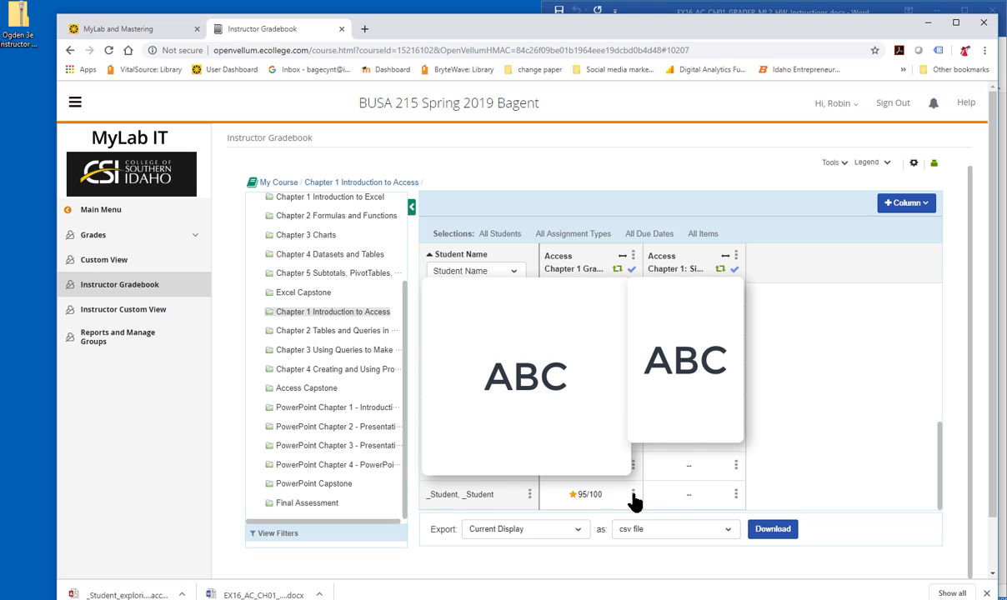
# Step: Open the 95/100 submission's score card and expand step 4, revealing results not sorted by SessionID
pyautogui.click(633, 494)
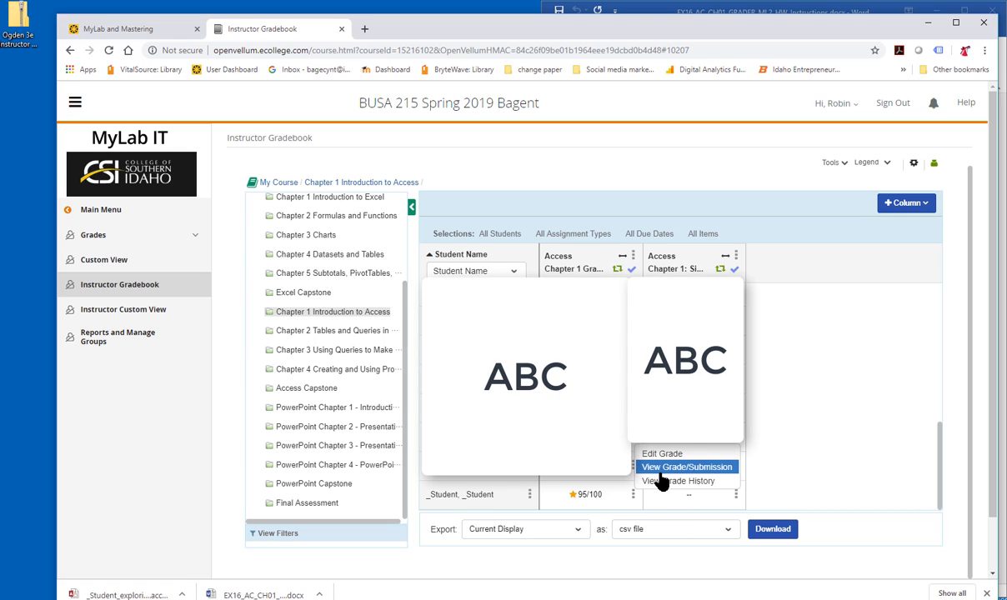
pyautogui.click(661, 470)
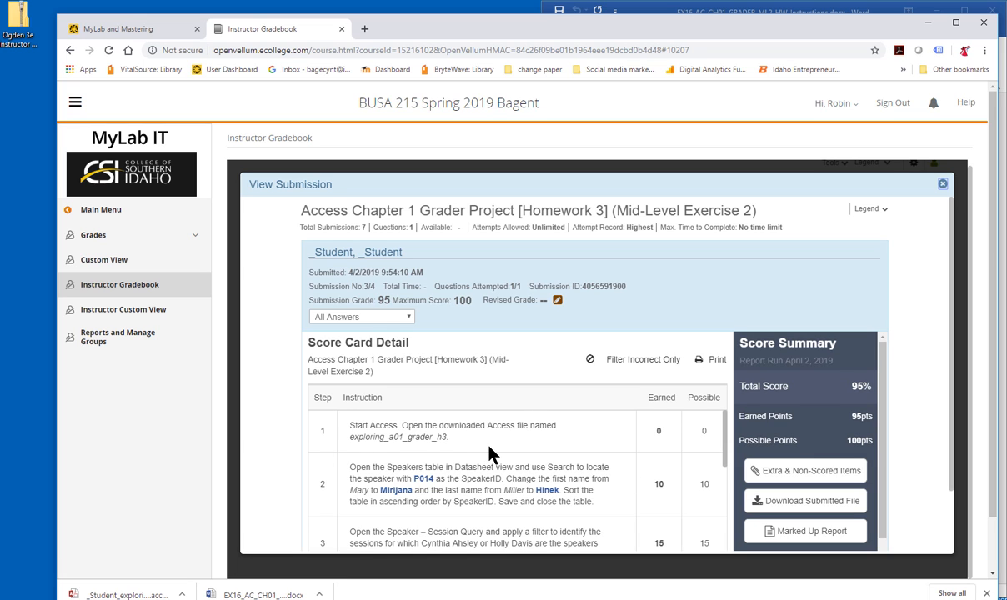
pyautogui.scroll(-3, 490, 451)
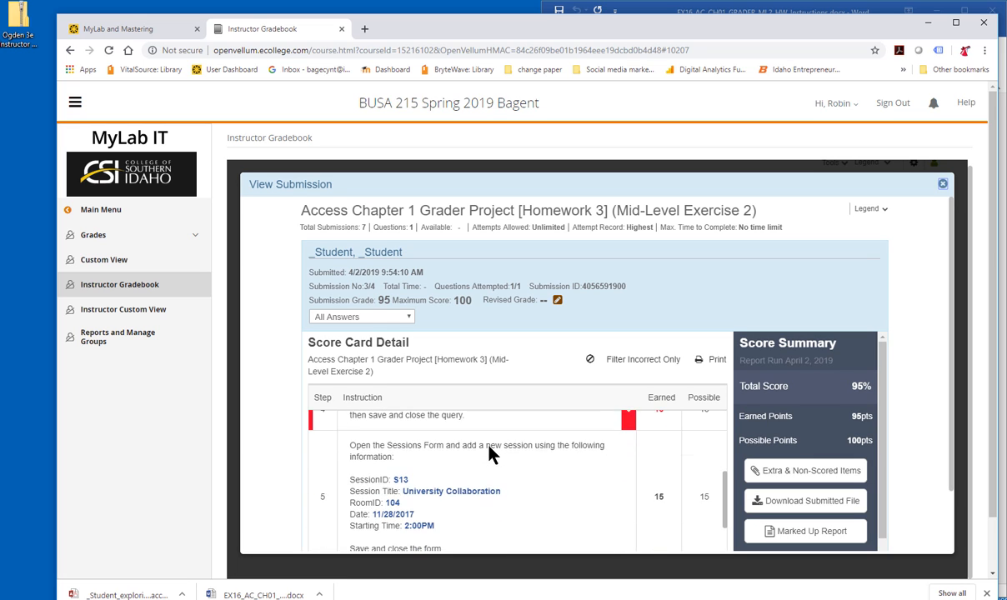
pyautogui.scroll(1, 467, 450)
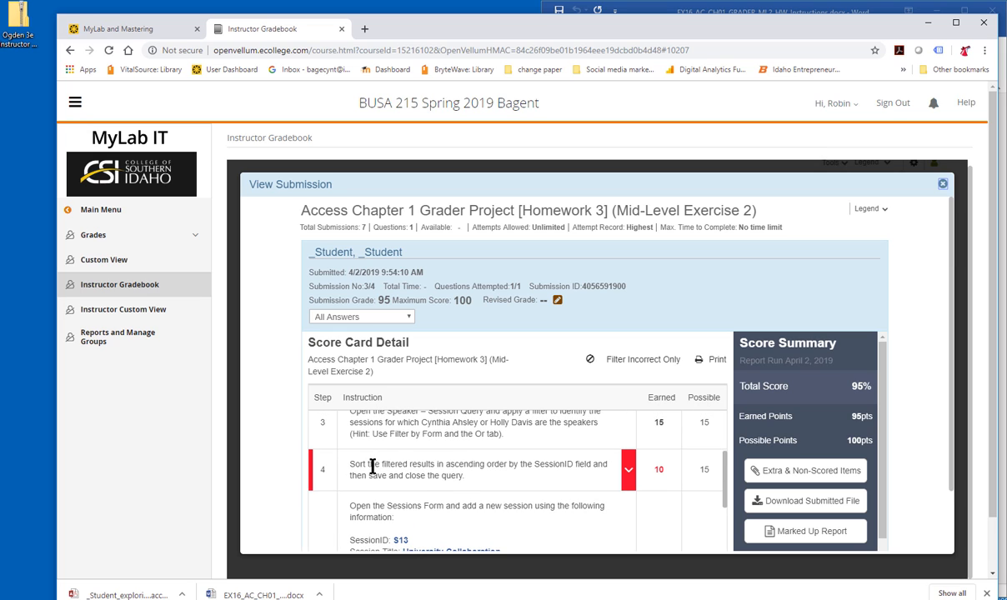
pyautogui.moveTo(374, 465); pyautogui.dragTo(471, 473)
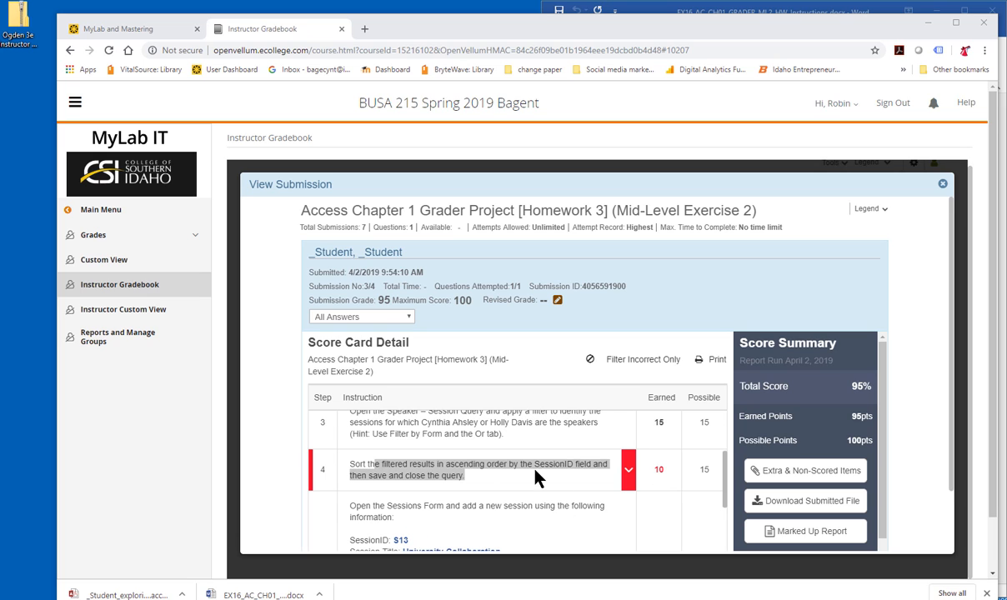
pyautogui.click(629, 472)
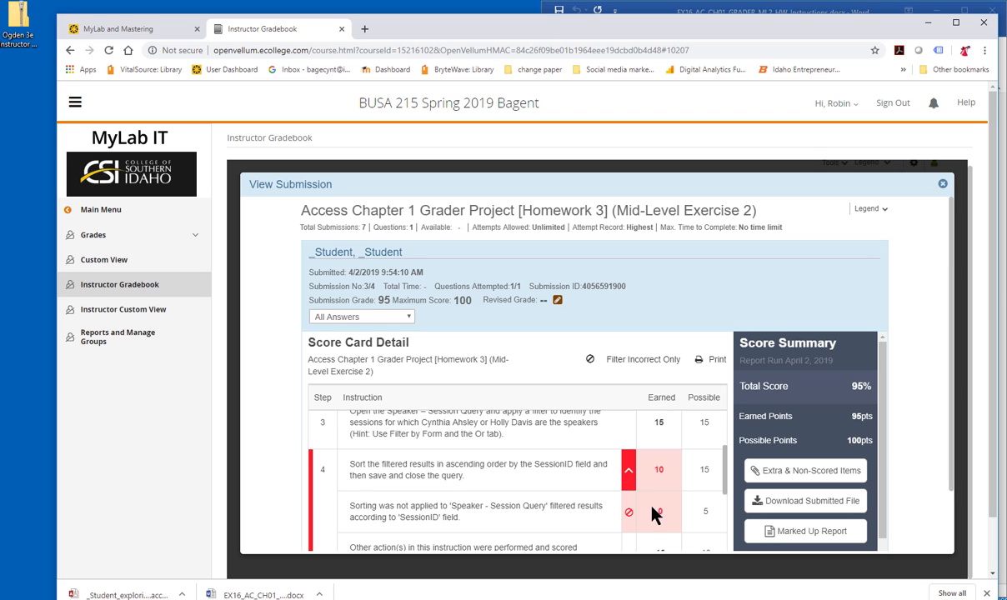
pyautogui.click(799, 540)
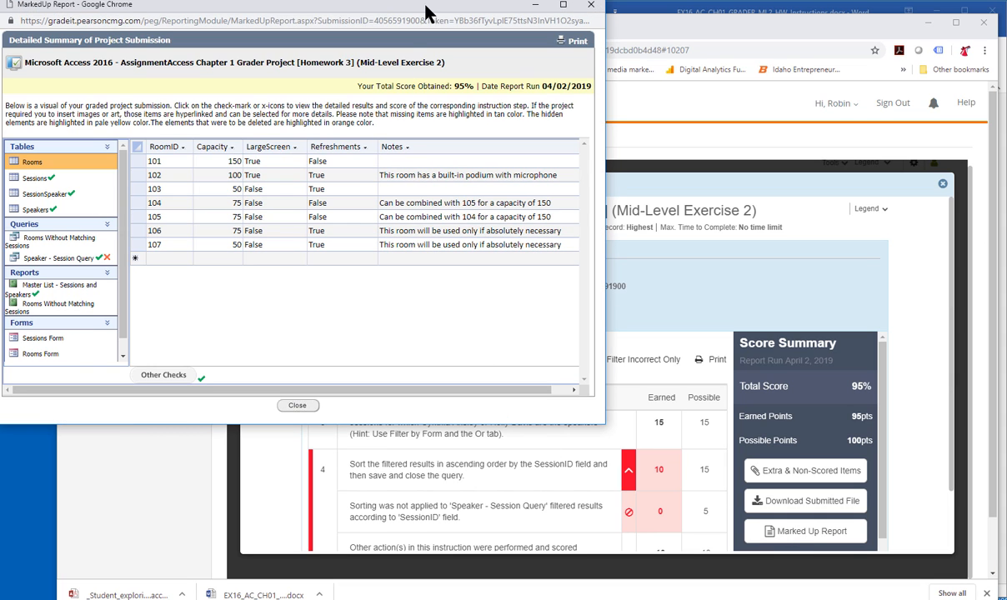
pyautogui.moveTo(425, 13); pyautogui.dragTo(487, 40)
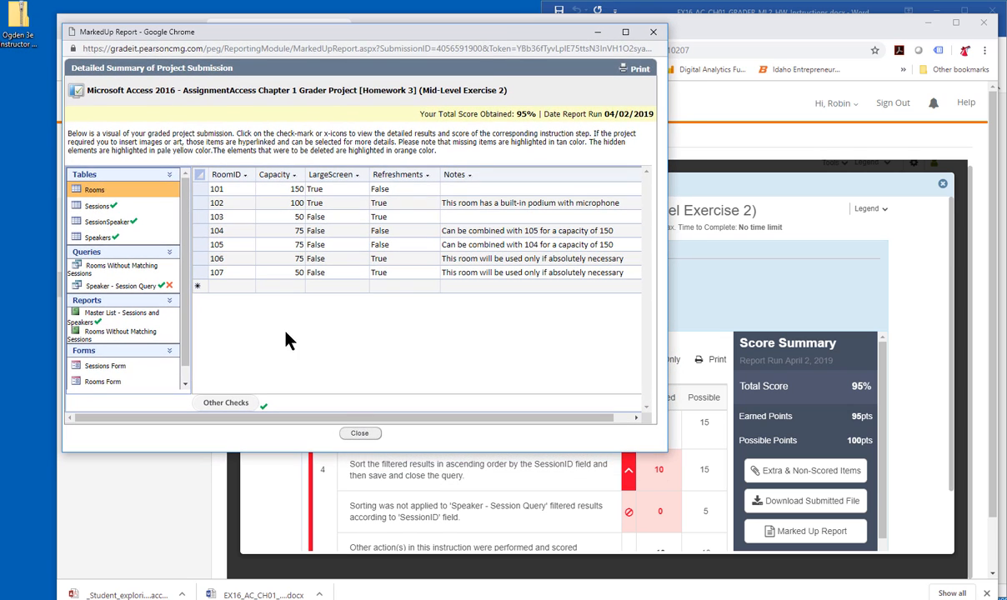
pyautogui.click(140, 286)
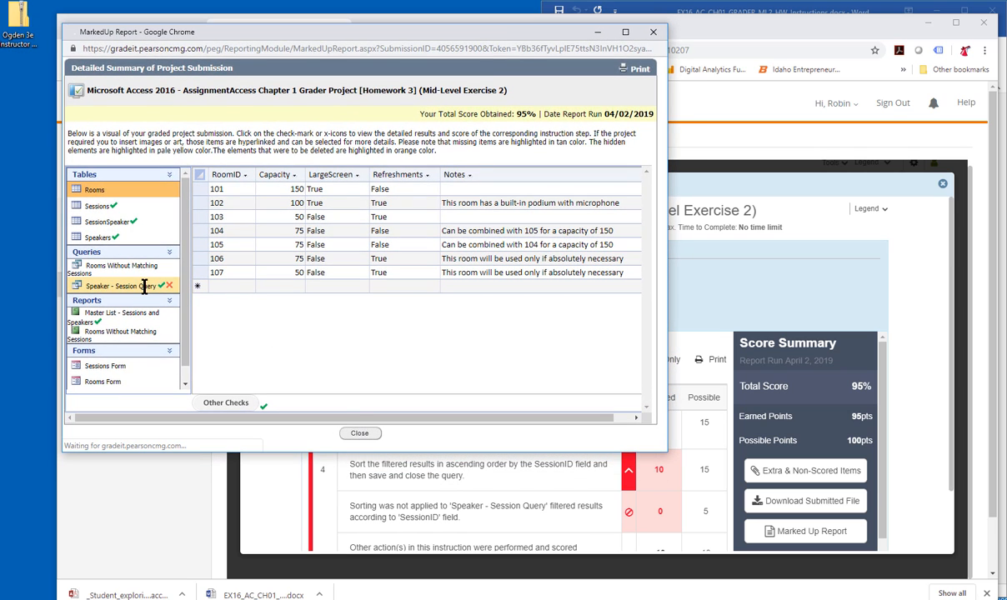
pyautogui.click(161, 286)
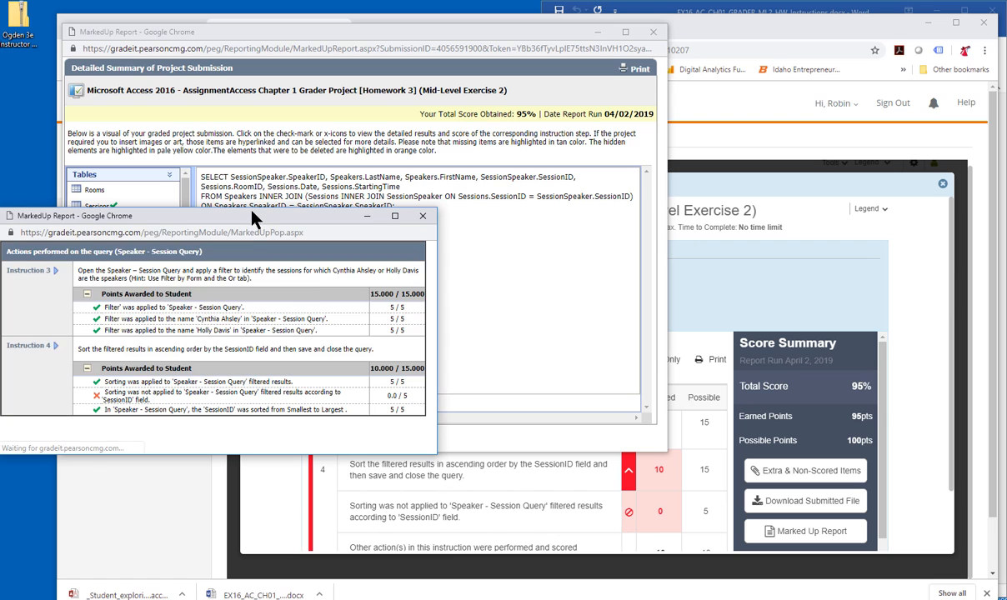
pyautogui.moveTo(251, 212); pyautogui.dragTo(335, 199)
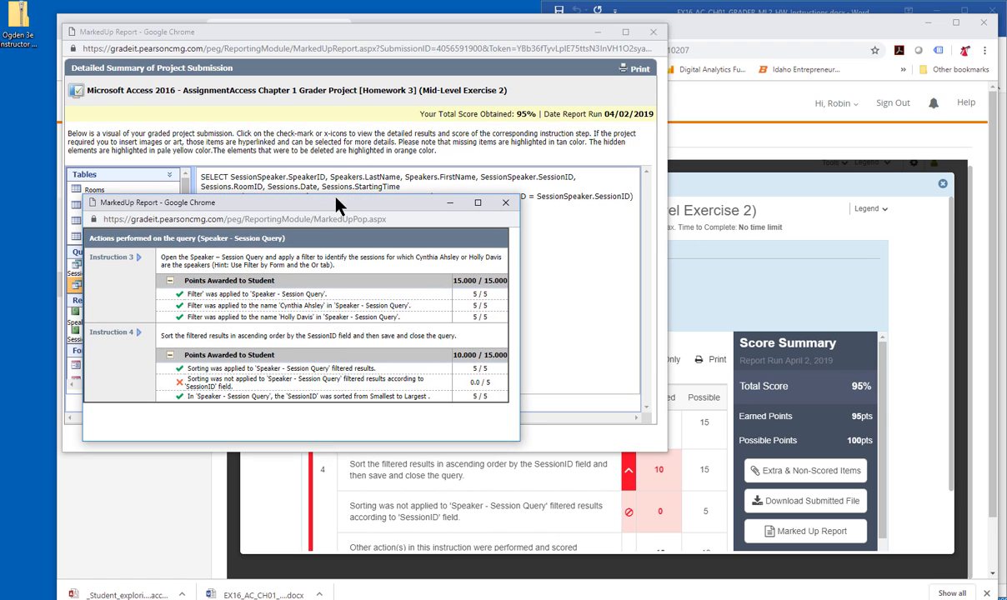
pyautogui.tripleClick(248, 385)
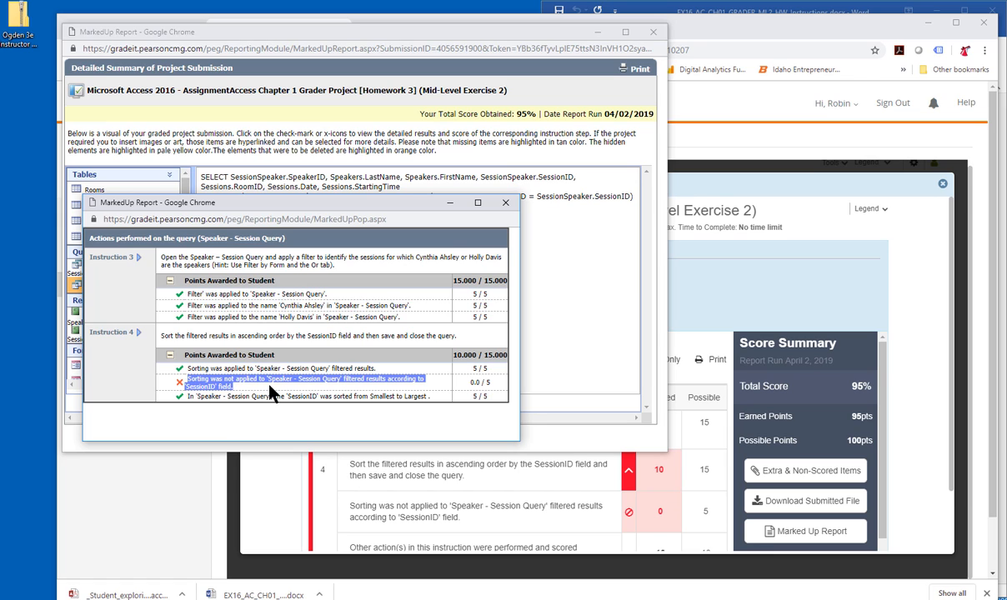
pyautogui.click(505, 203)
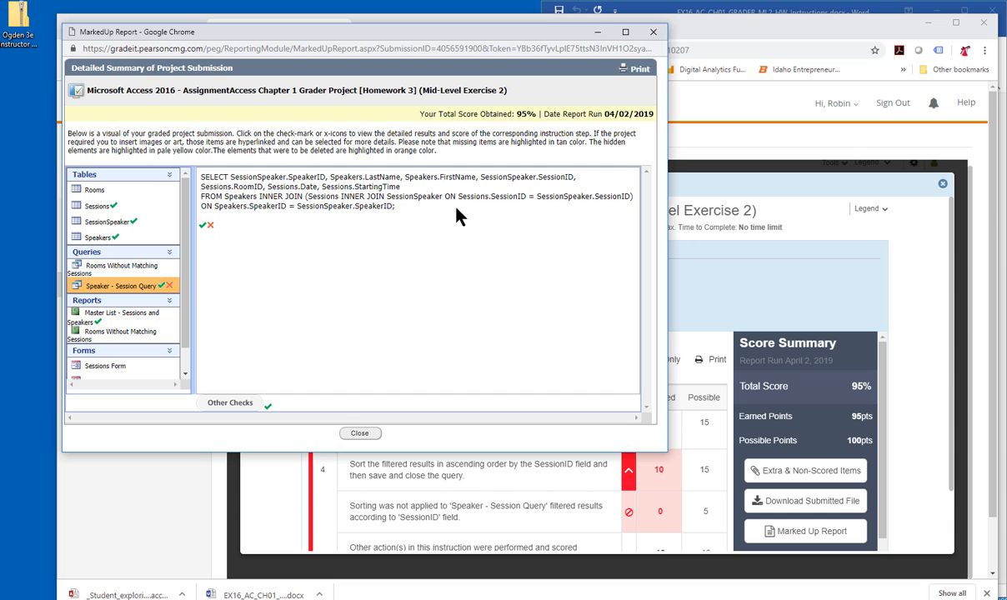
pyautogui.click(654, 33)
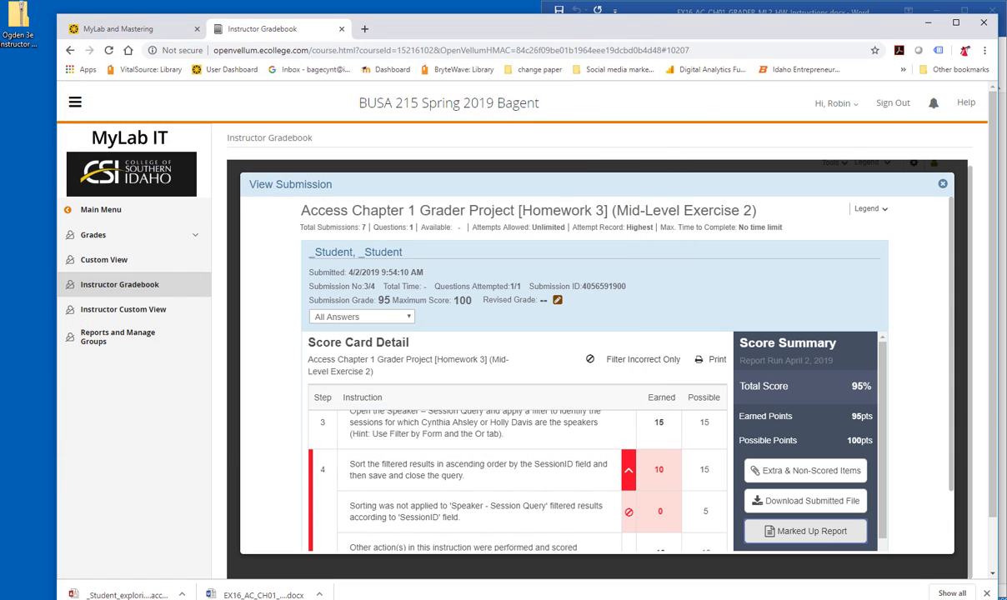